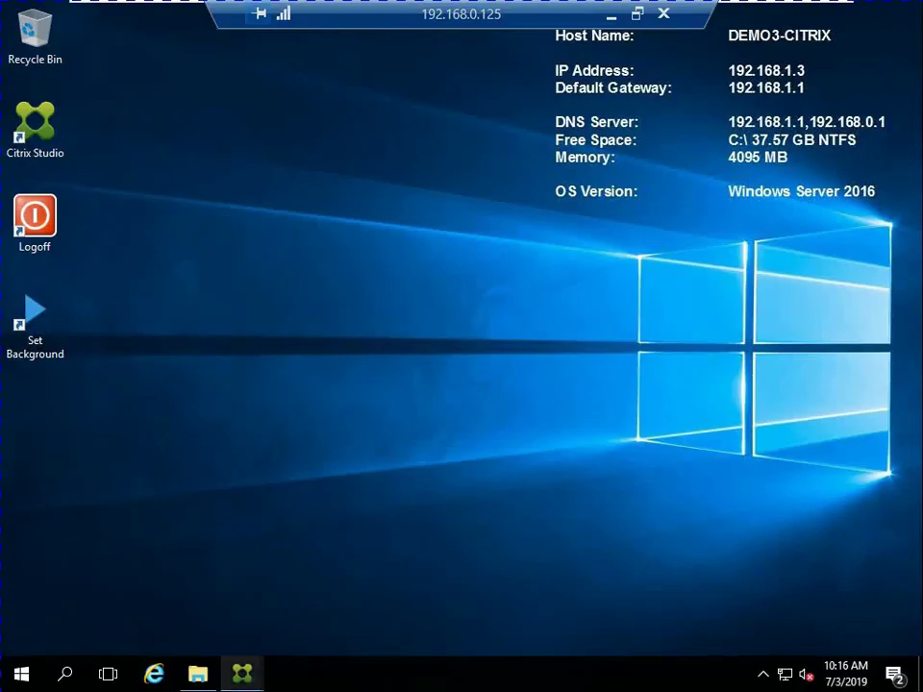
In Citrix Studio, review the delivery groups and published applications, selecting the Iexplore app.
mouse_move(242, 674)
left_click(339, 583)
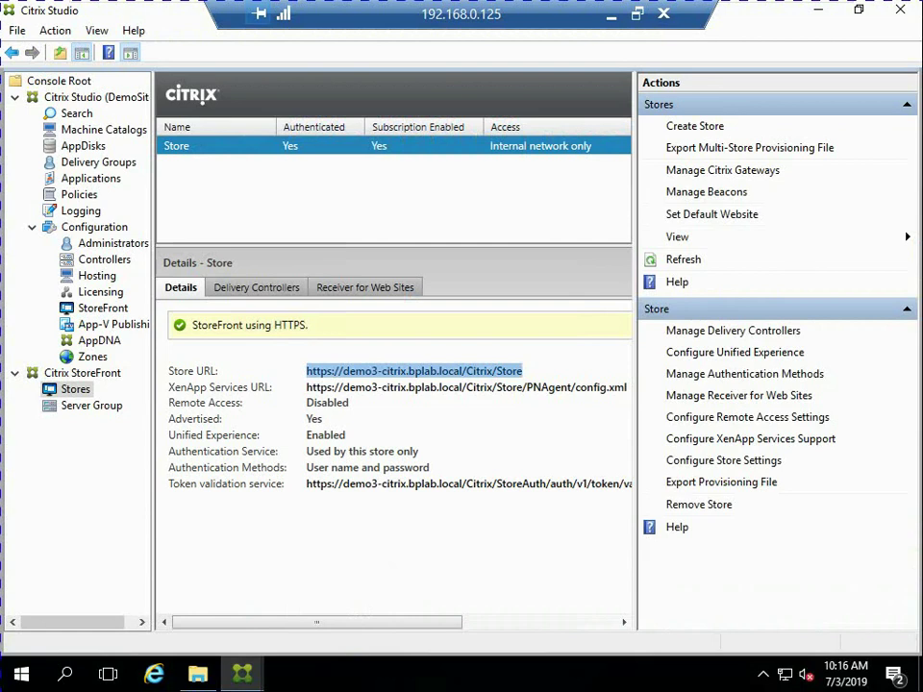
left_click(98, 161)
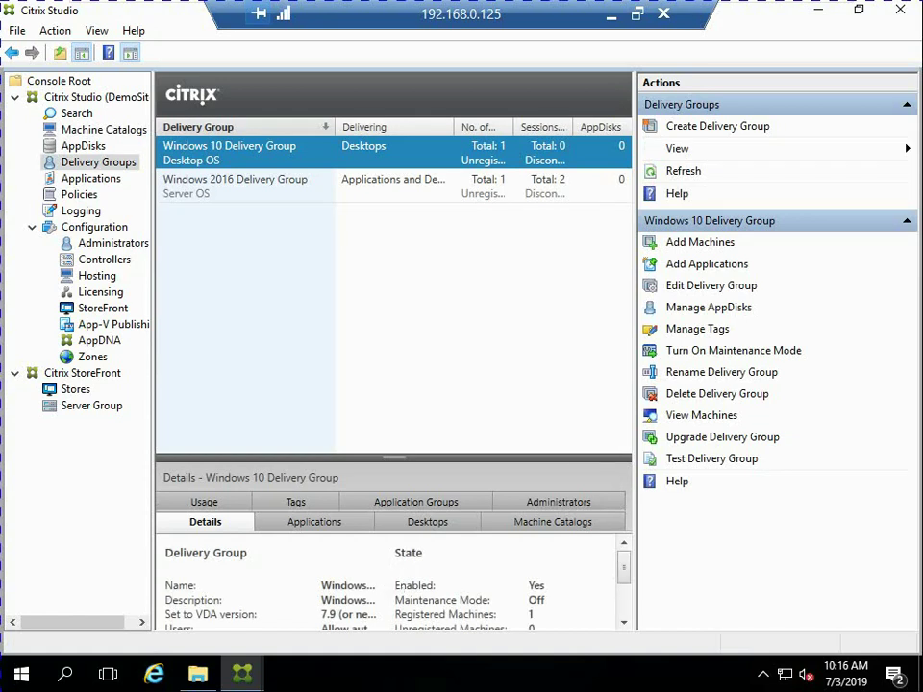
left_click(91, 178)
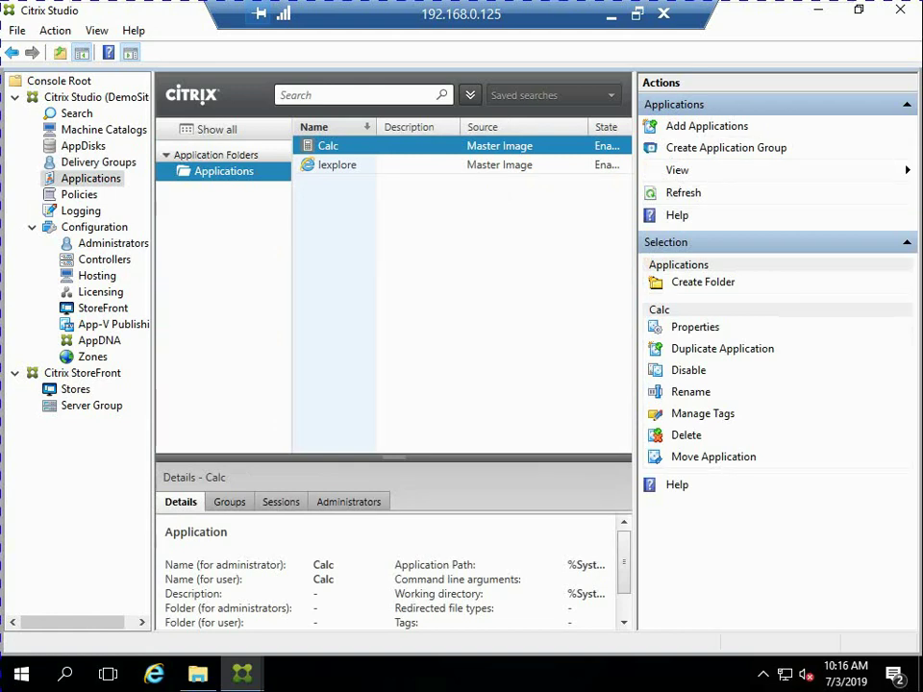
left_click(336, 164)
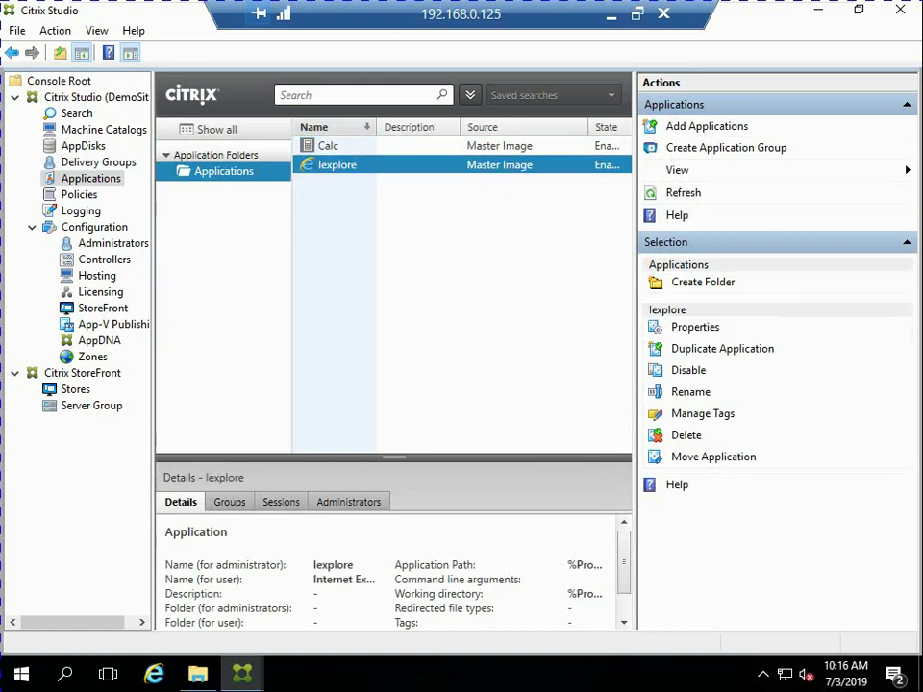
Copy the StoreFront store's HTTPS Store URL from the Stores node.
left_click(75, 388)
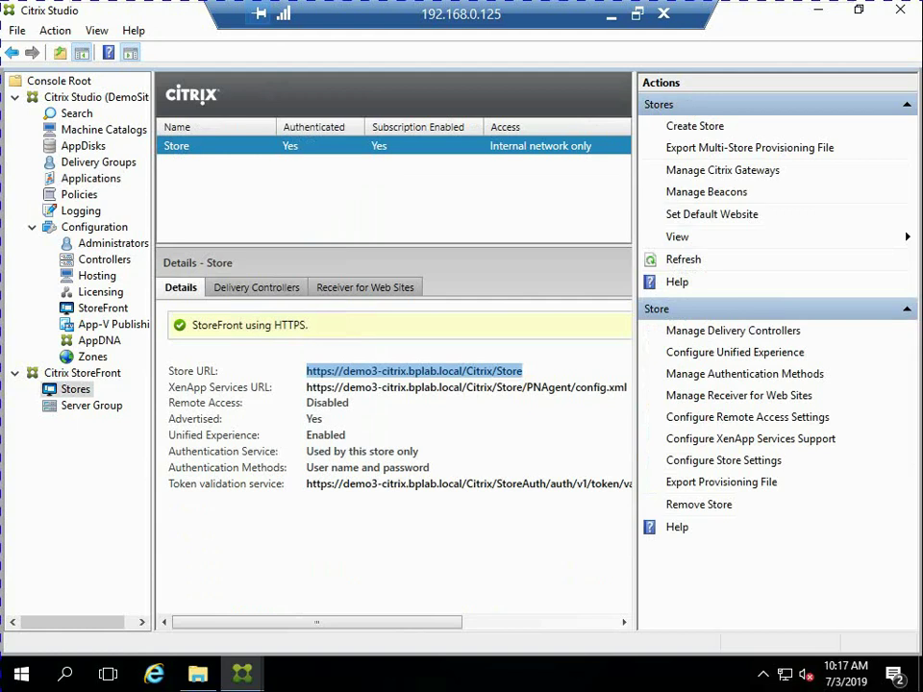
right_click(389, 372)
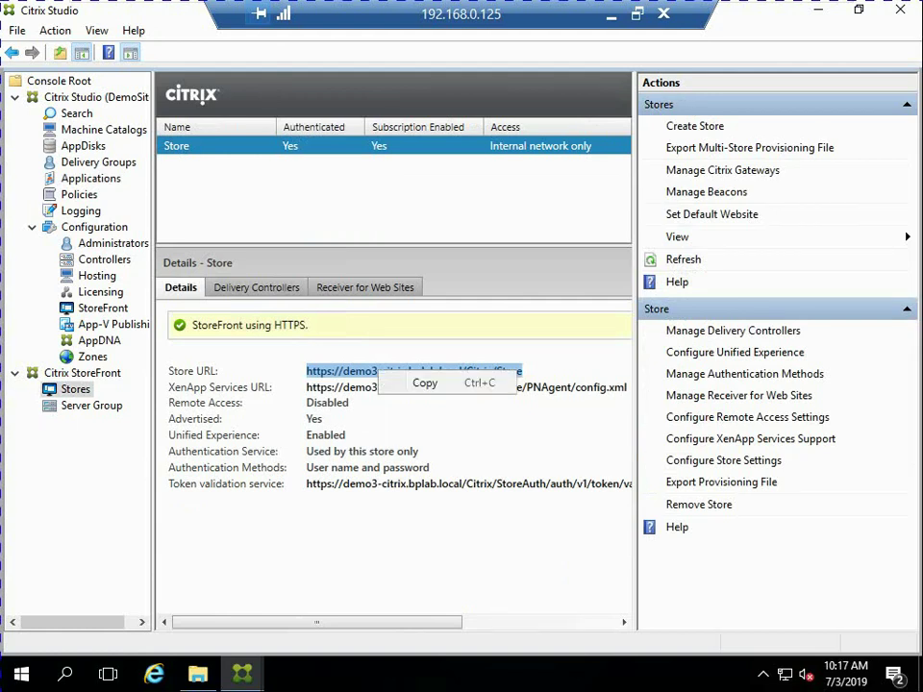
left_click(422, 382)
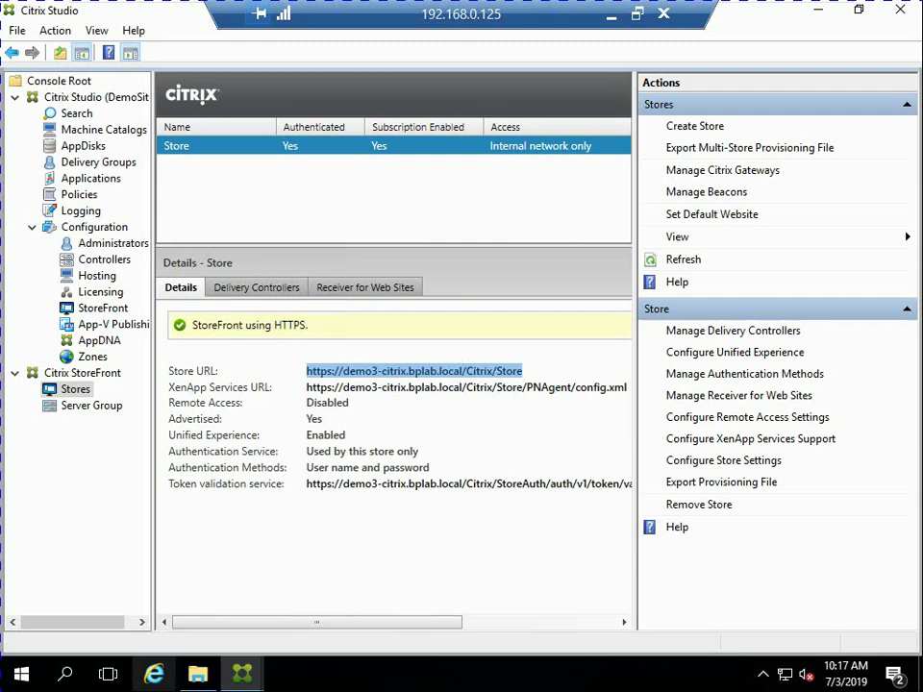
Load the copied store URL in Internet Explorer and inspect the certificate's details and certification path.
key("super+1")
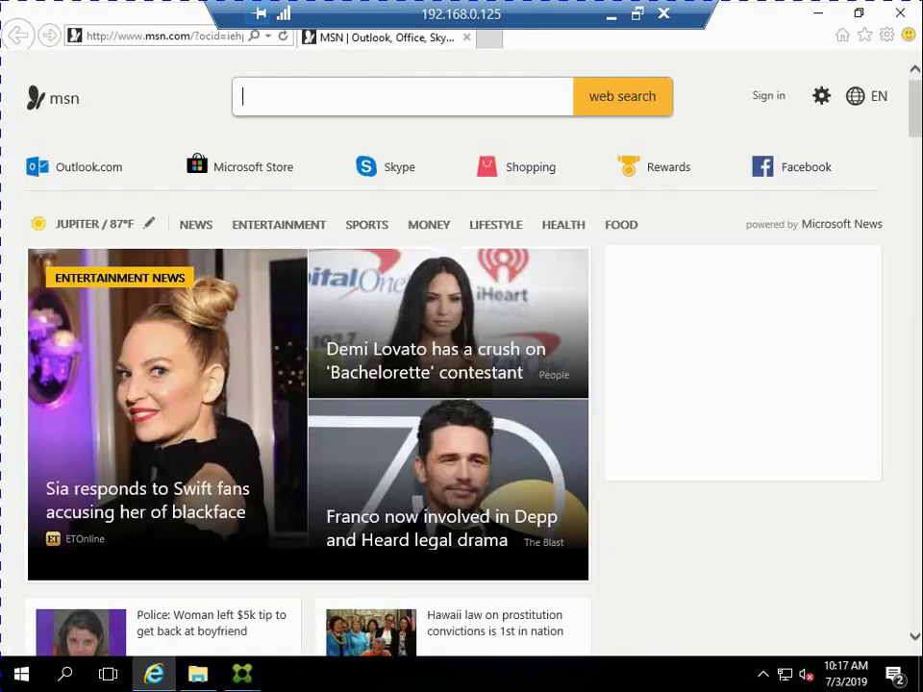
type("https://demo3-citrix.bplab.local/Citrix/Store")
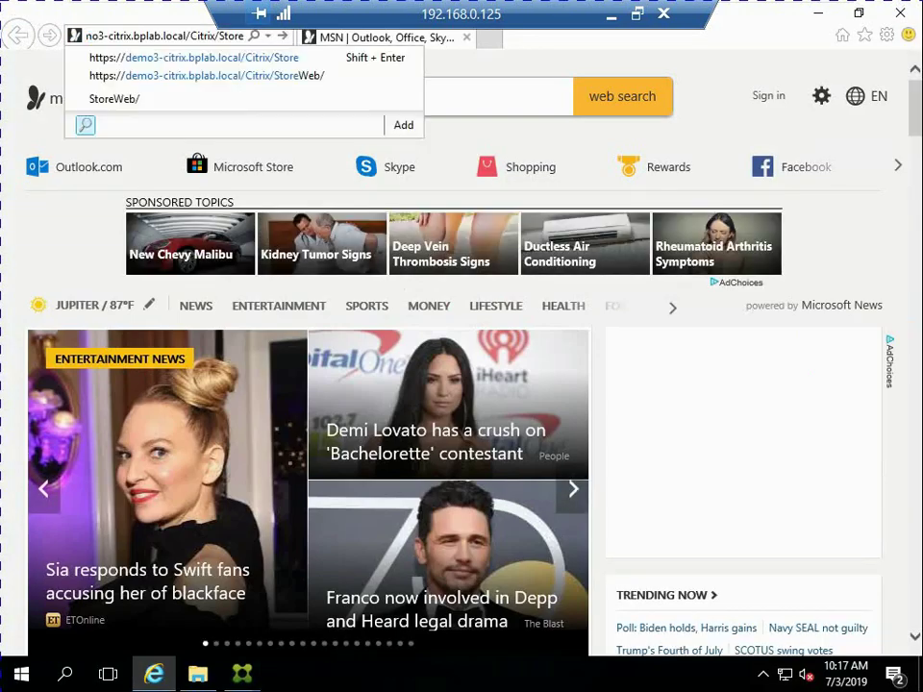
key("Return")
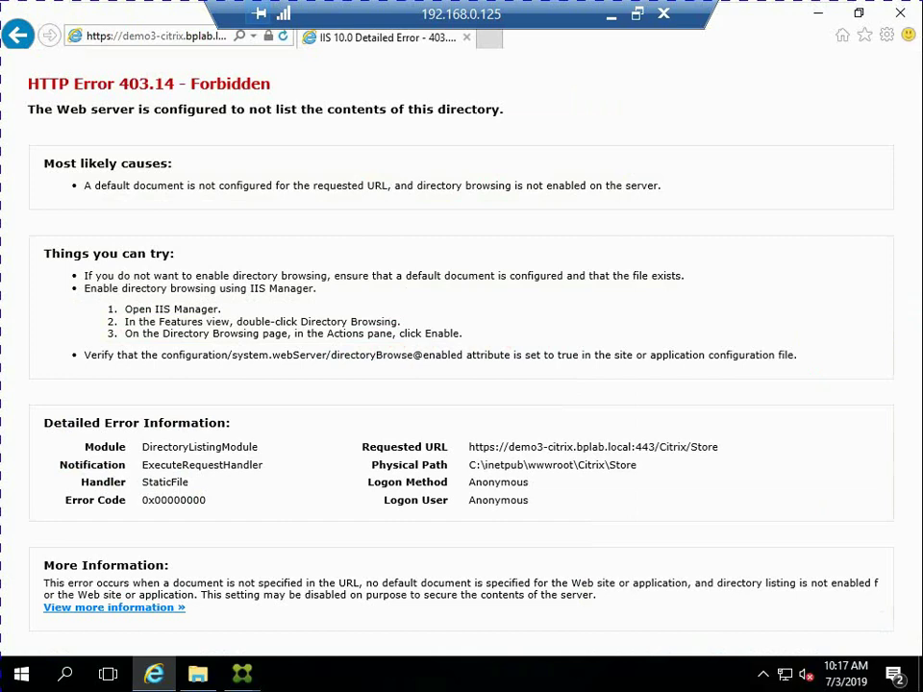
left_click(268, 35)
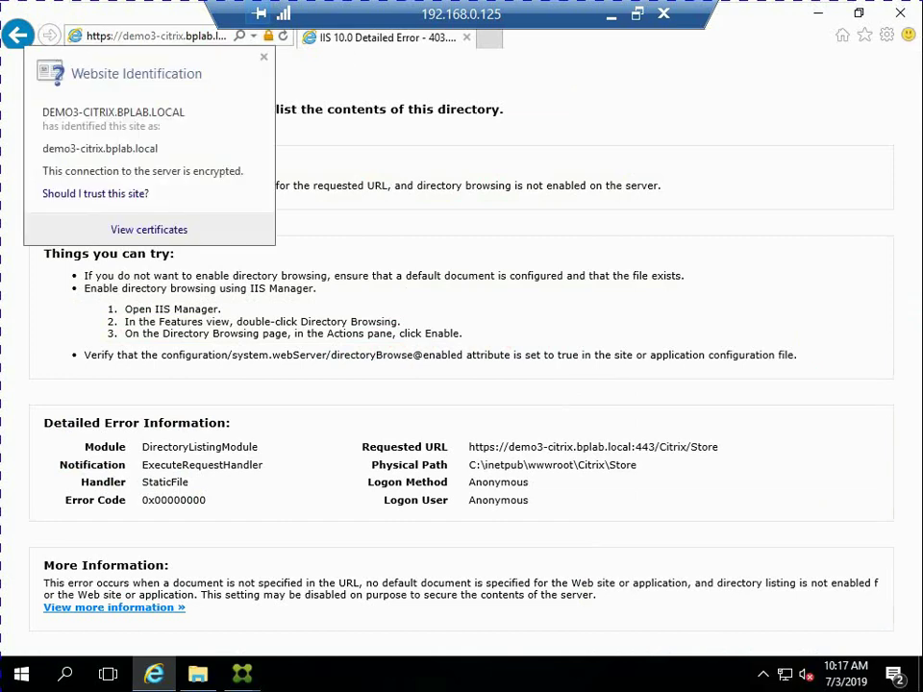
left_click(150, 230)
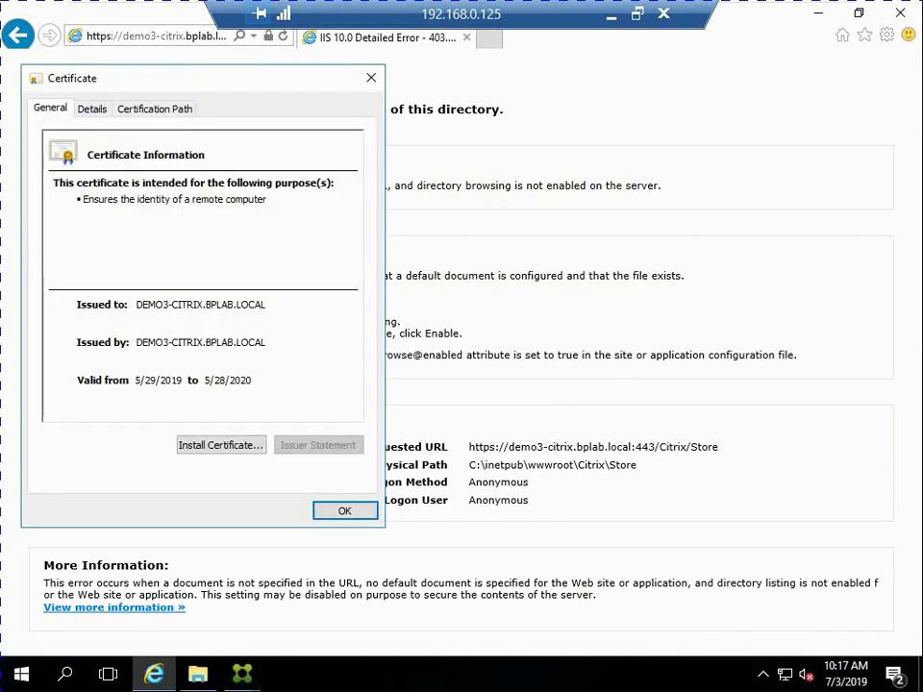
key("ctrl+Tab")
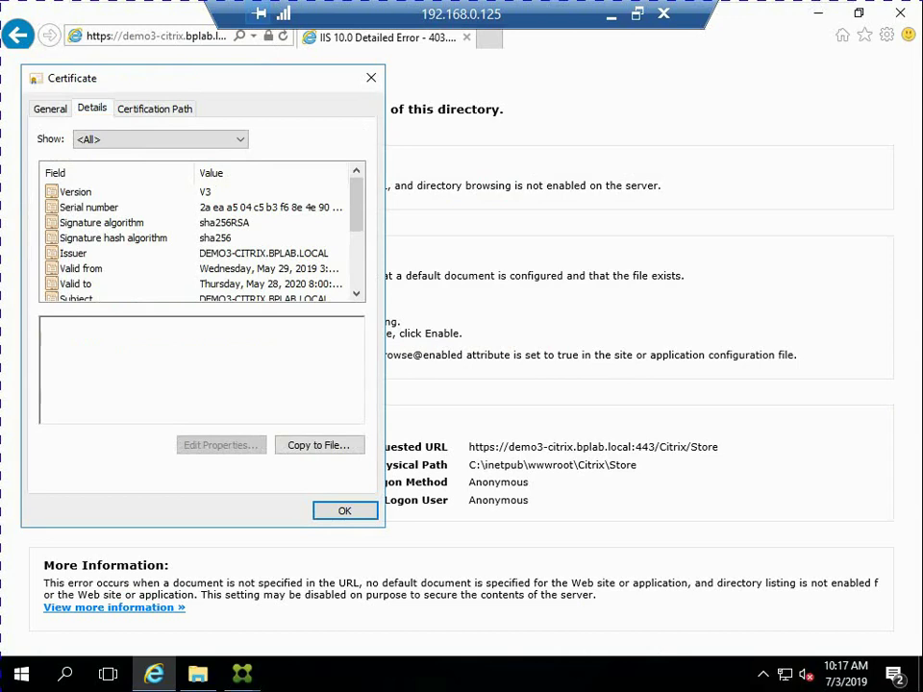
key("ctrl+Tab")
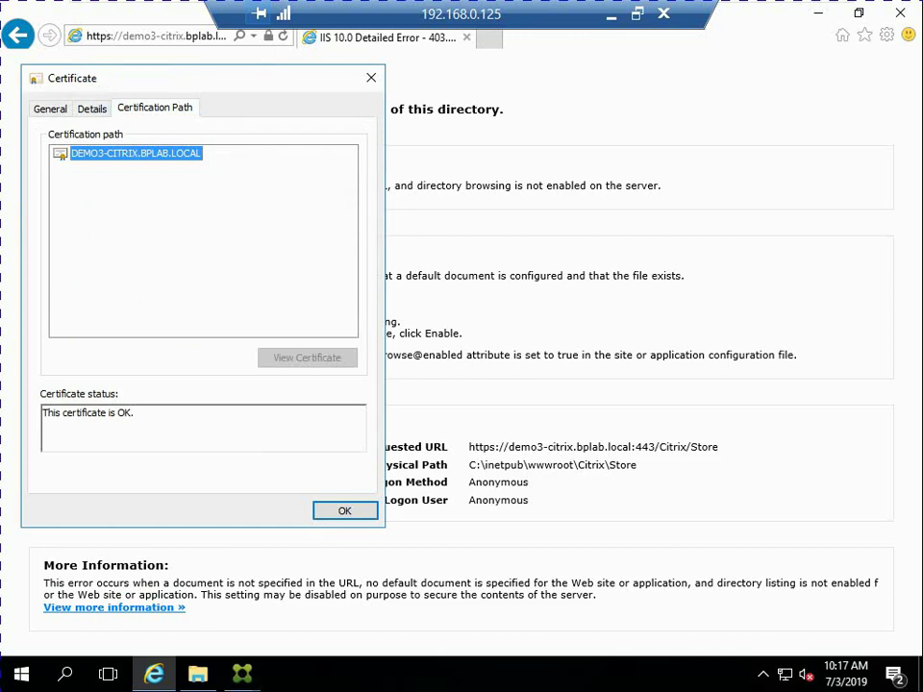
key("ctrl+shift+Tab")
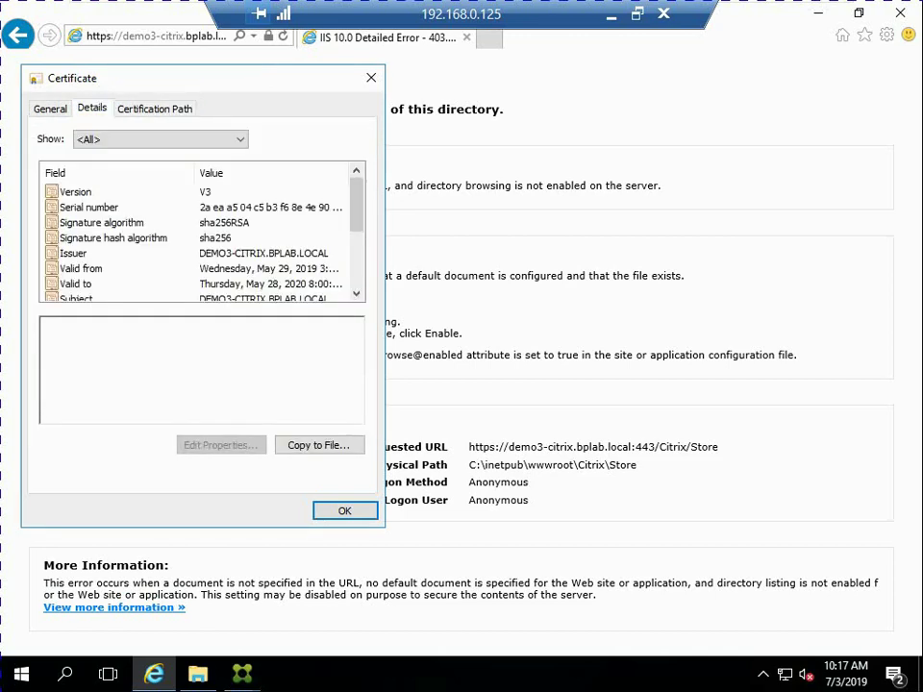
Export the certificate in DER binary format as E:\DEMO3-CITRIX.cer and close the certificate window.
key("alt+c")
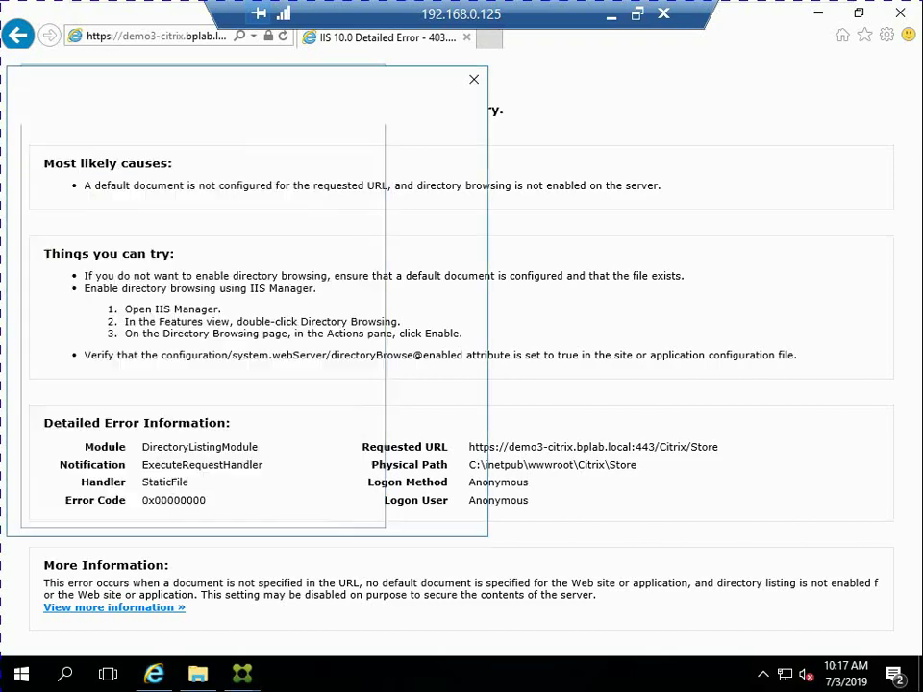
key("Return")
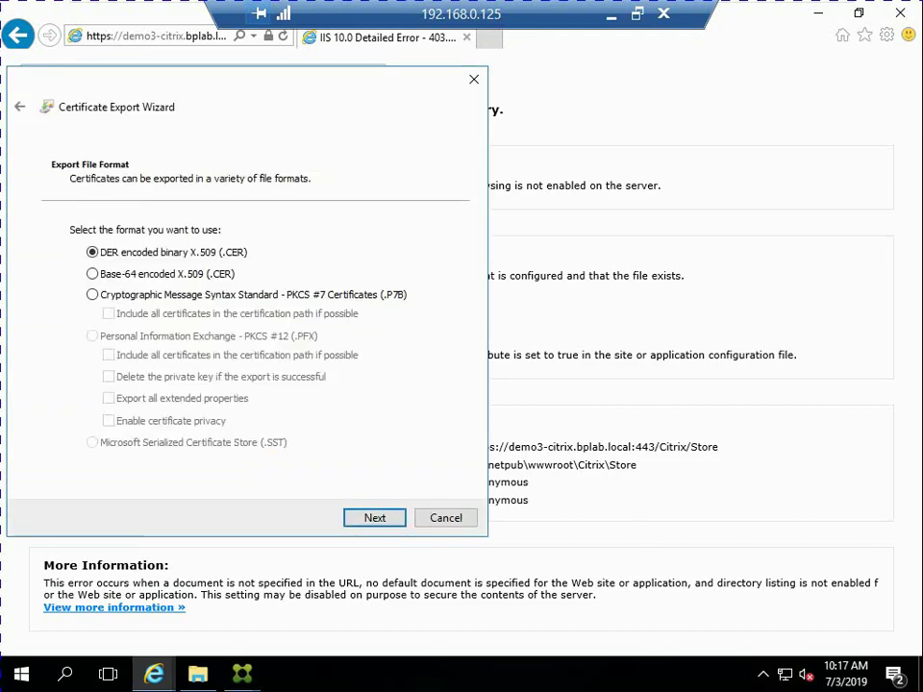
key("Return")
key("alt+r")
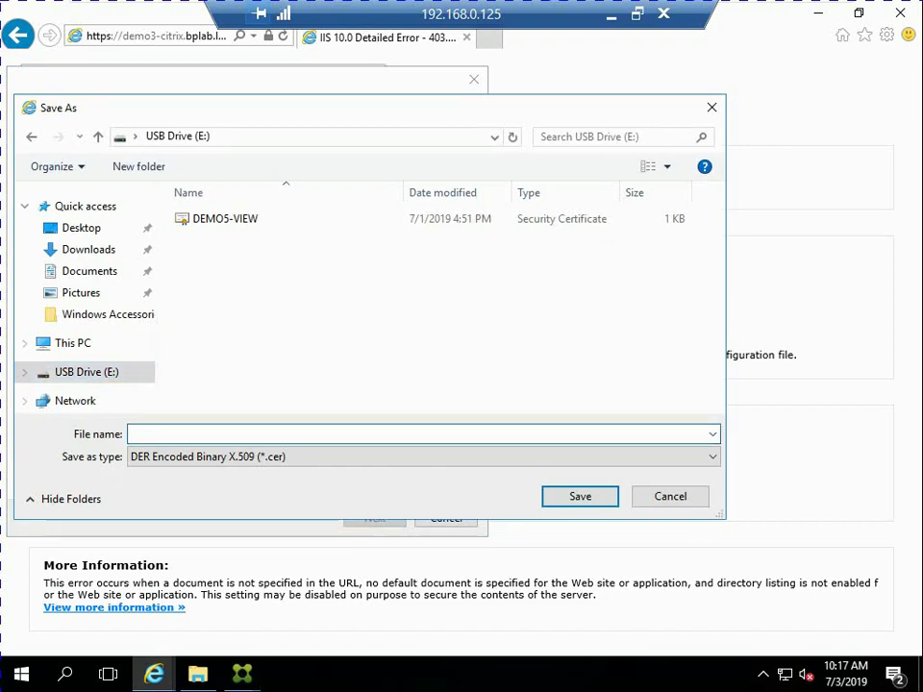
type("DEMO")
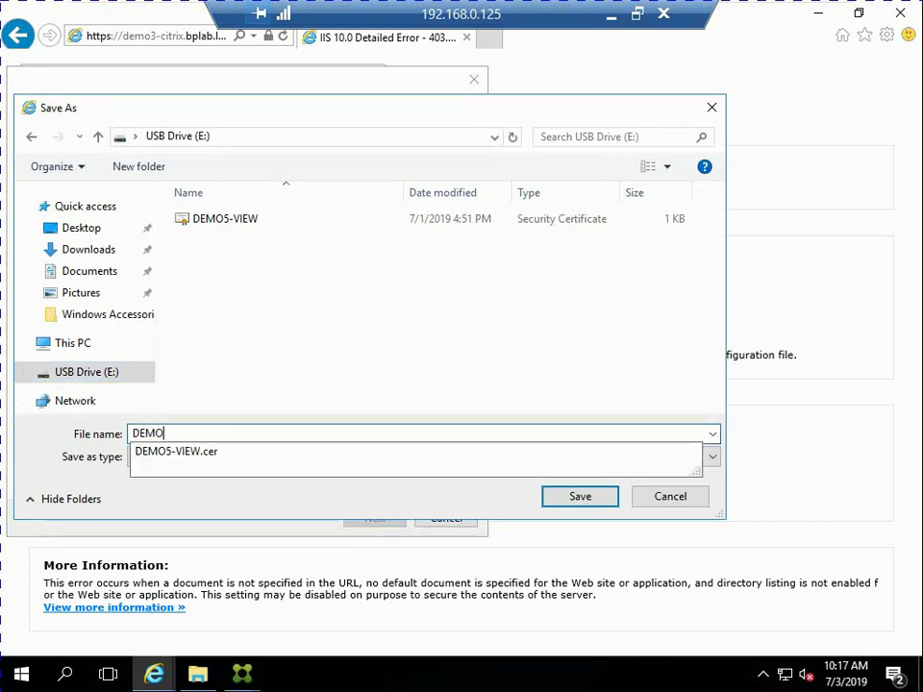
type("3-")
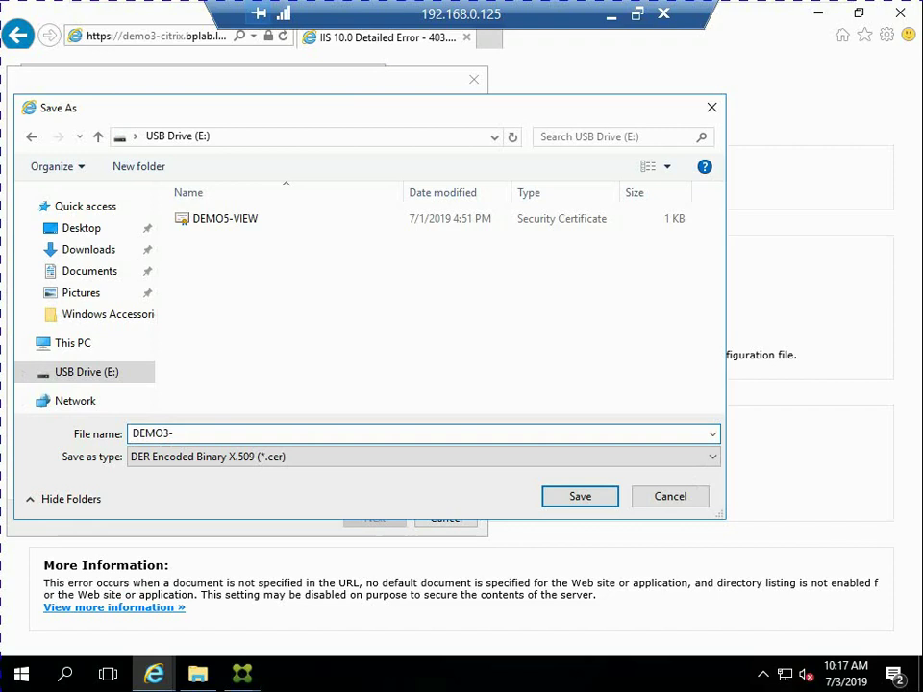
type("CITRIX")
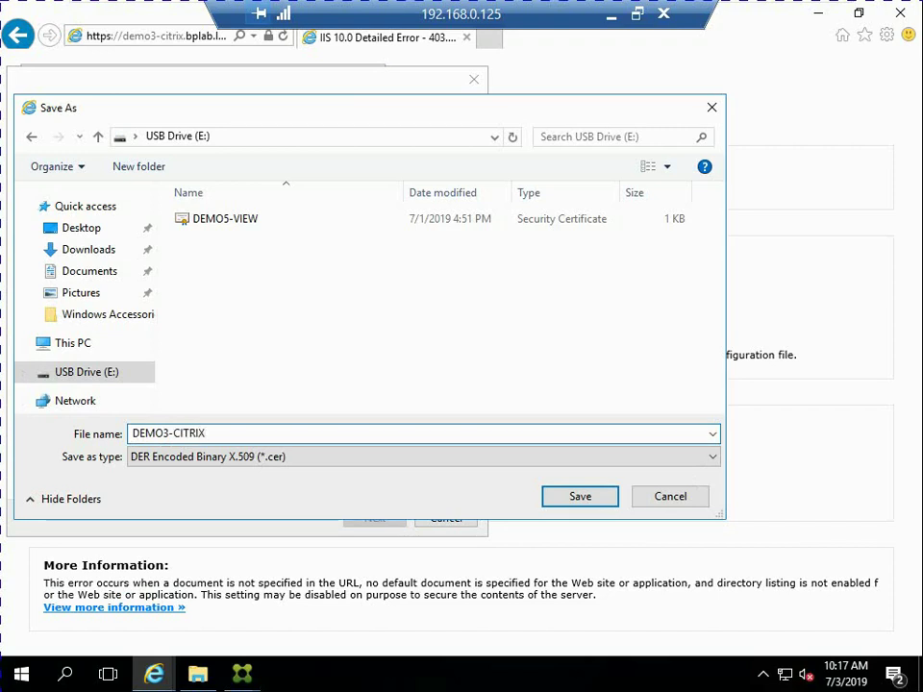
left_click(580, 496)
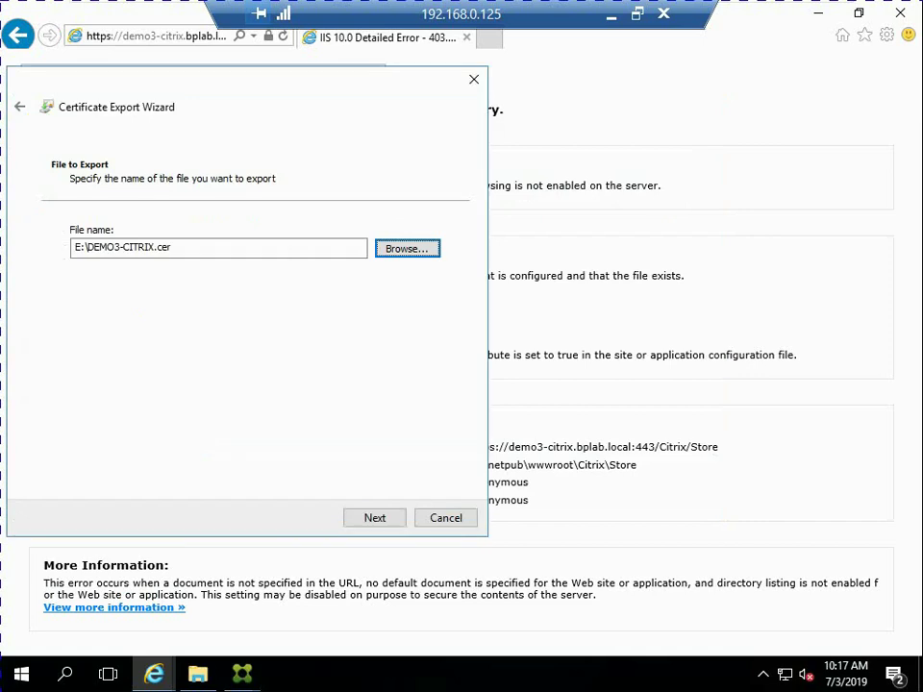
left_click(374, 518)
left_click(374, 518)
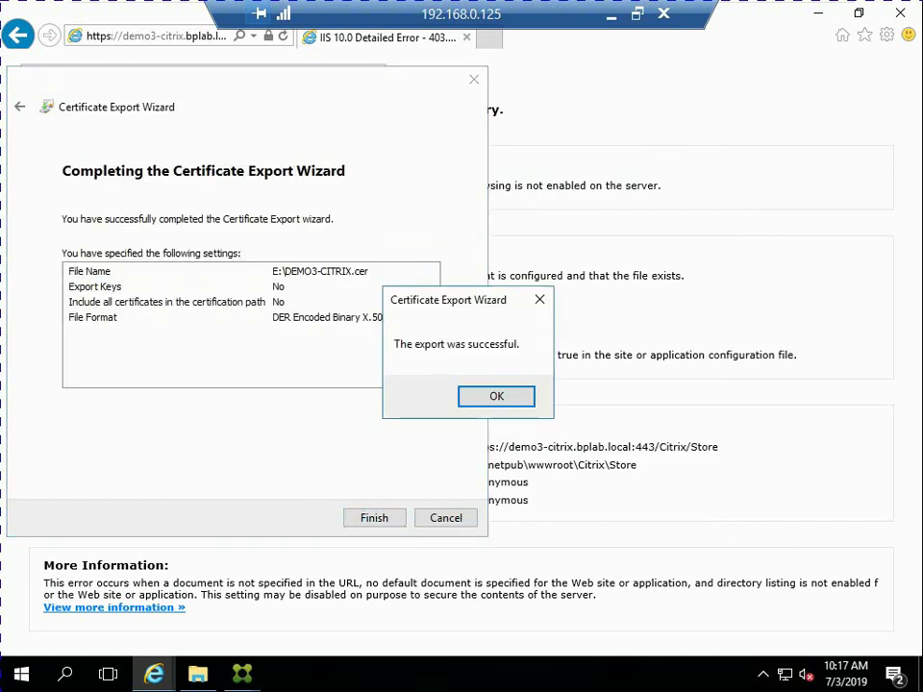
left_click(494, 394)
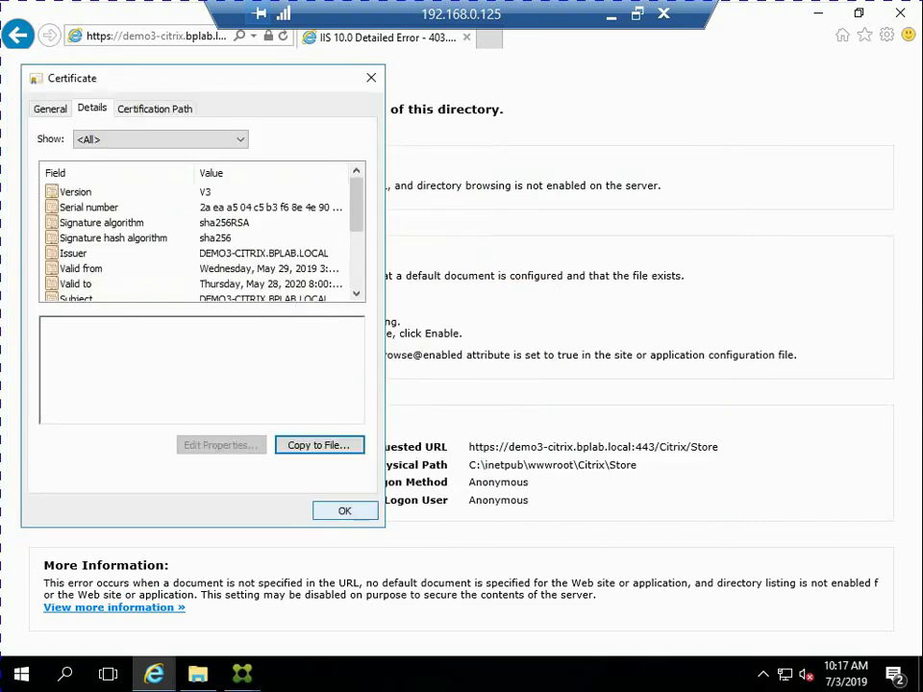
key("Escape")
key("alt+Tab")
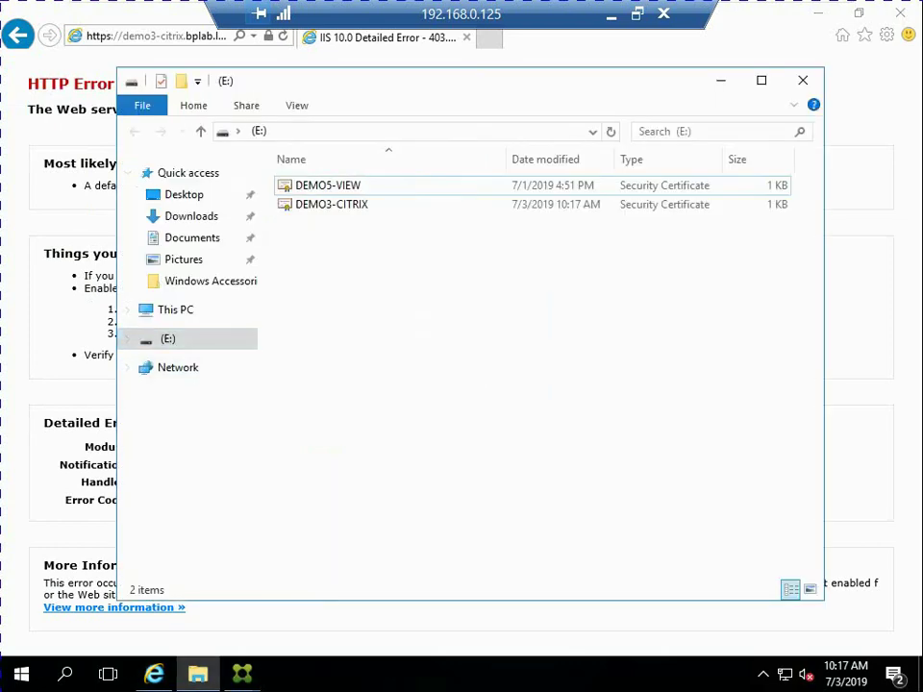
Confirm DEMO3-CITRIX appears on drive E:, then close that File Explorer window.
key("alt+Tab")
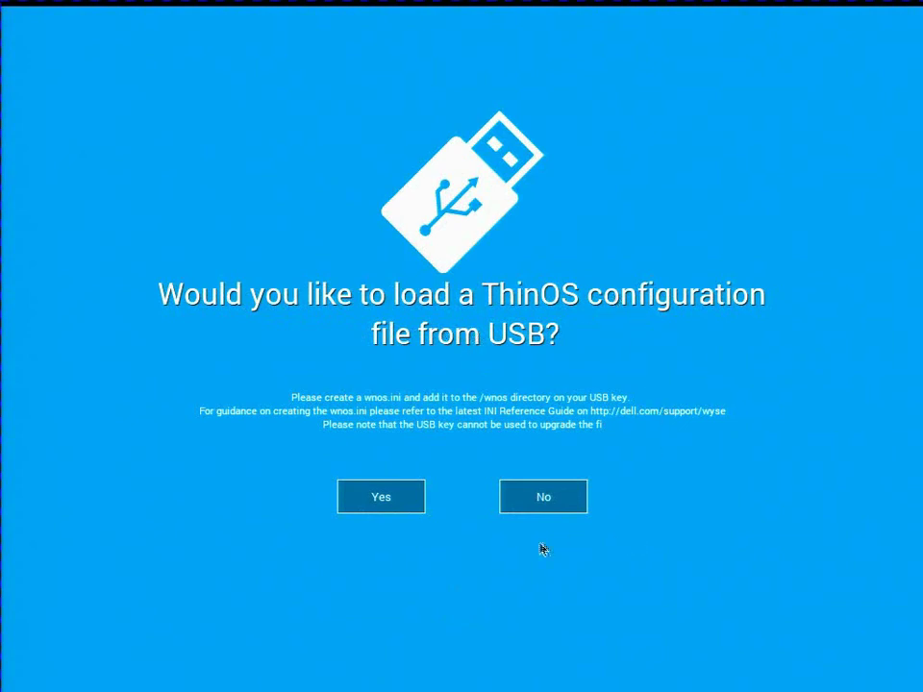
Skip the USB configuration file, select the GMT-05:00 Eastern Time zone, and proceed to management configuration.
left_click(530, 502)
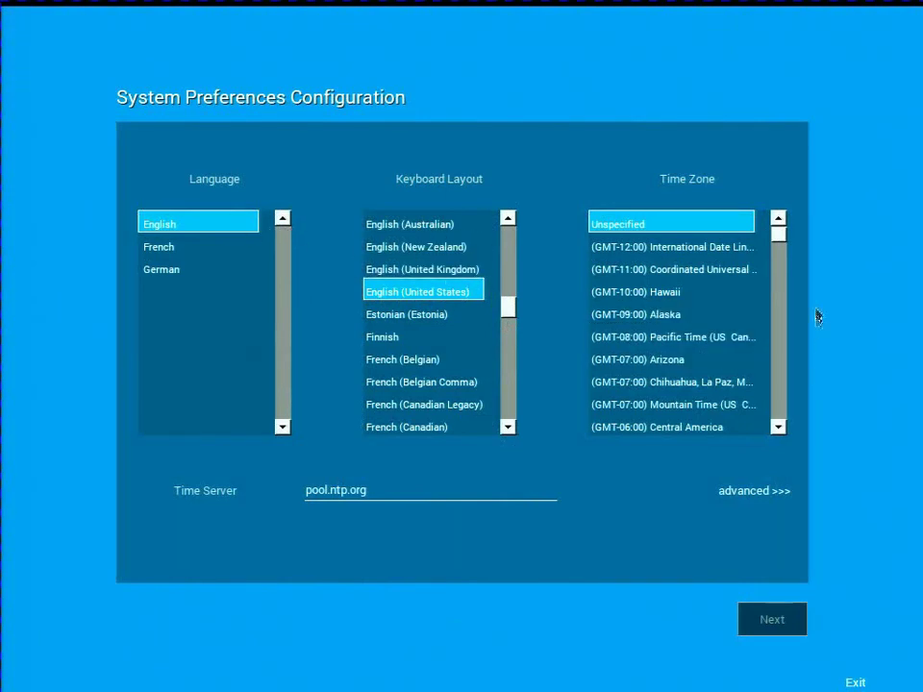
scroll(784, 426, "down", 5)
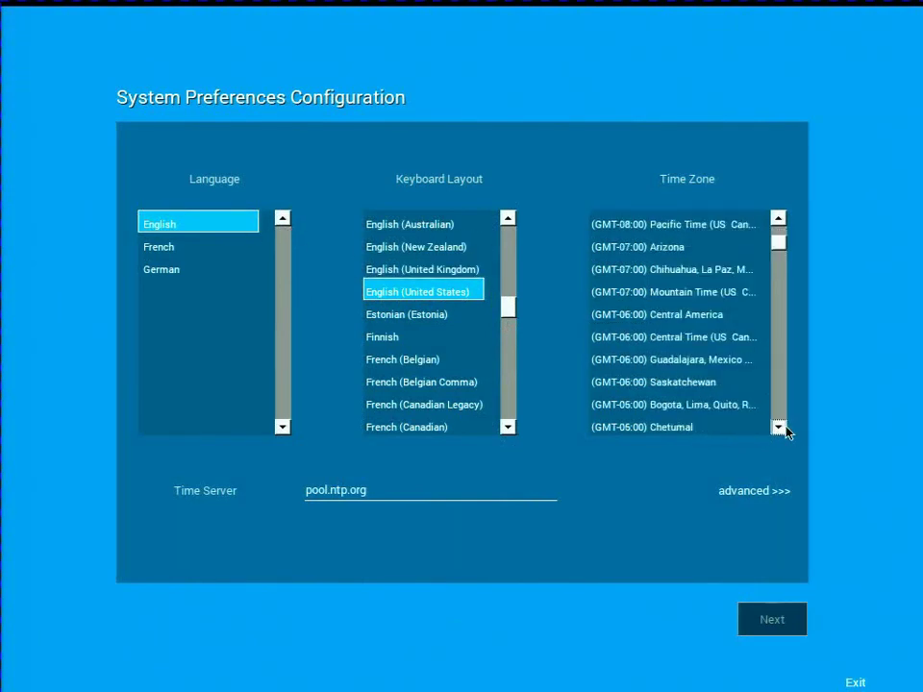
scroll(784, 427, "down", 4)
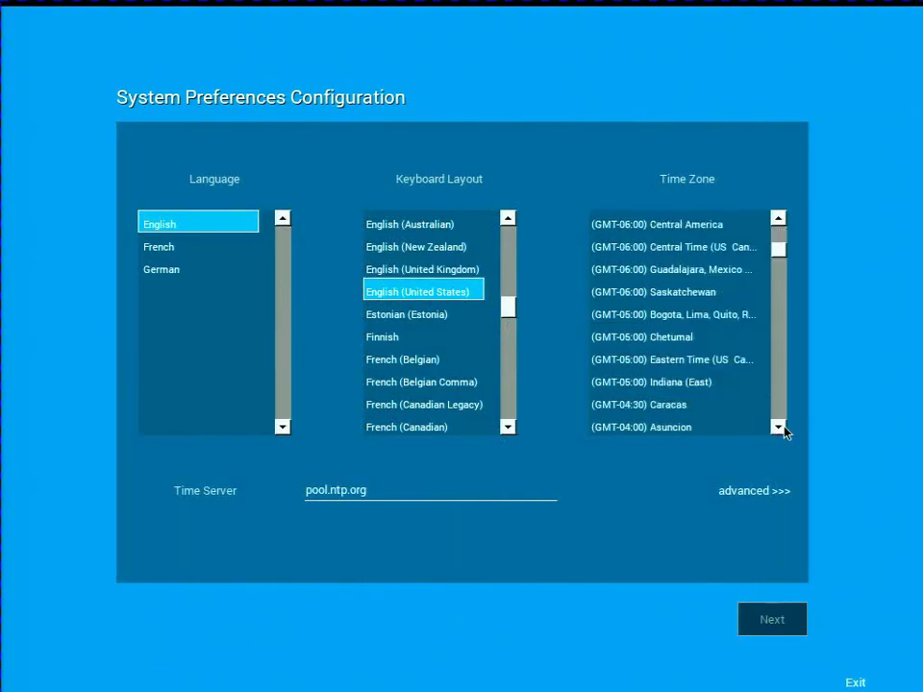
left_click(715, 363)
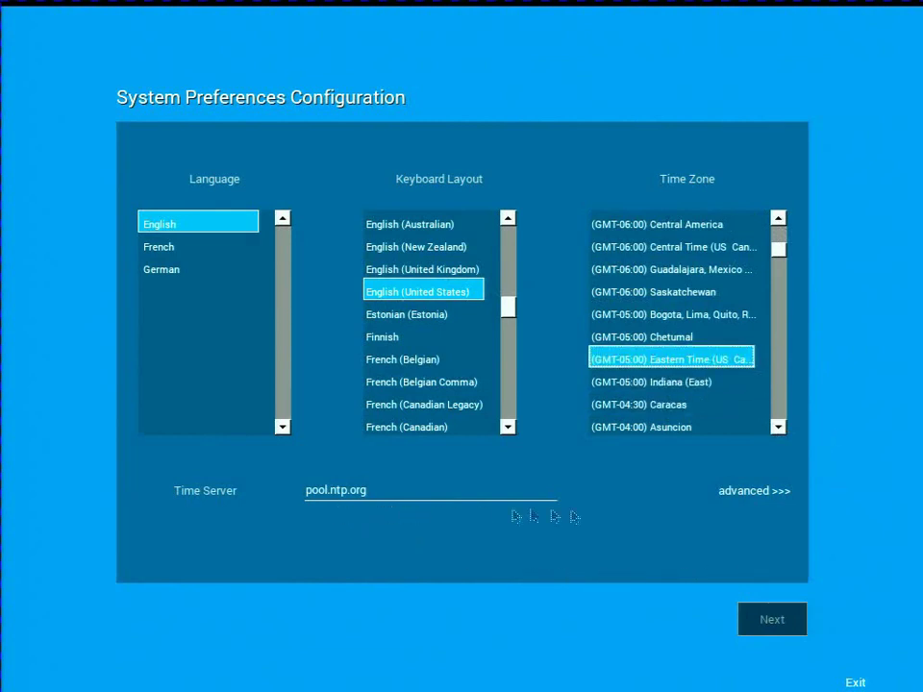
left_click(758, 494)
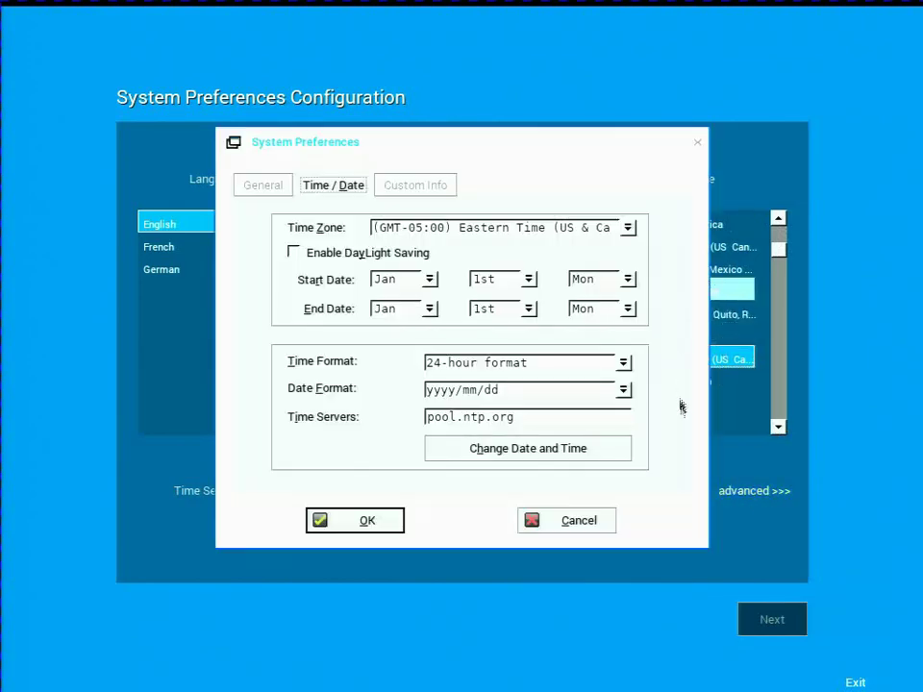
left_click(564, 525)
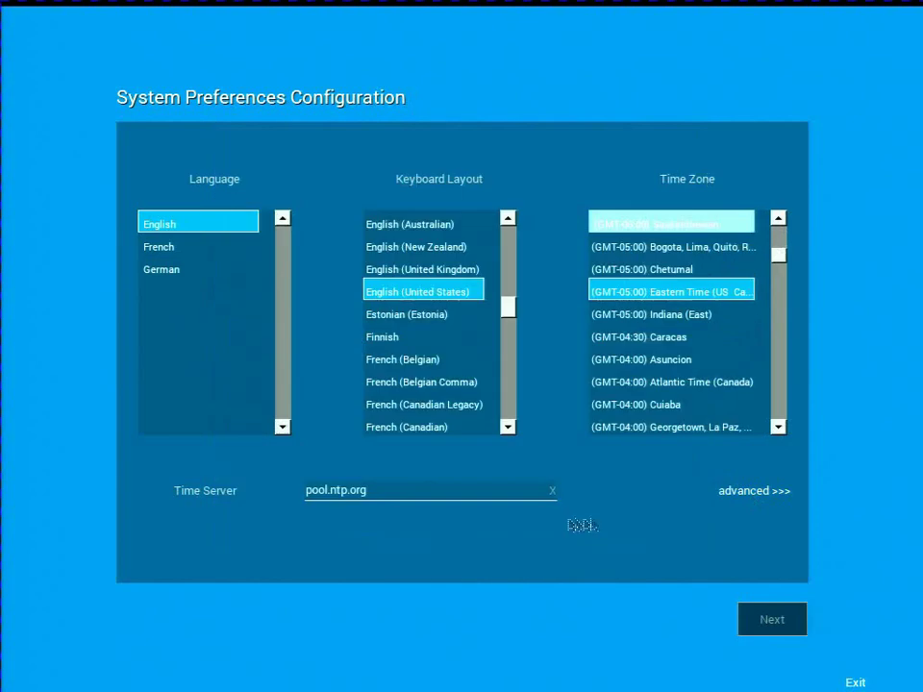
left_click(788, 625)
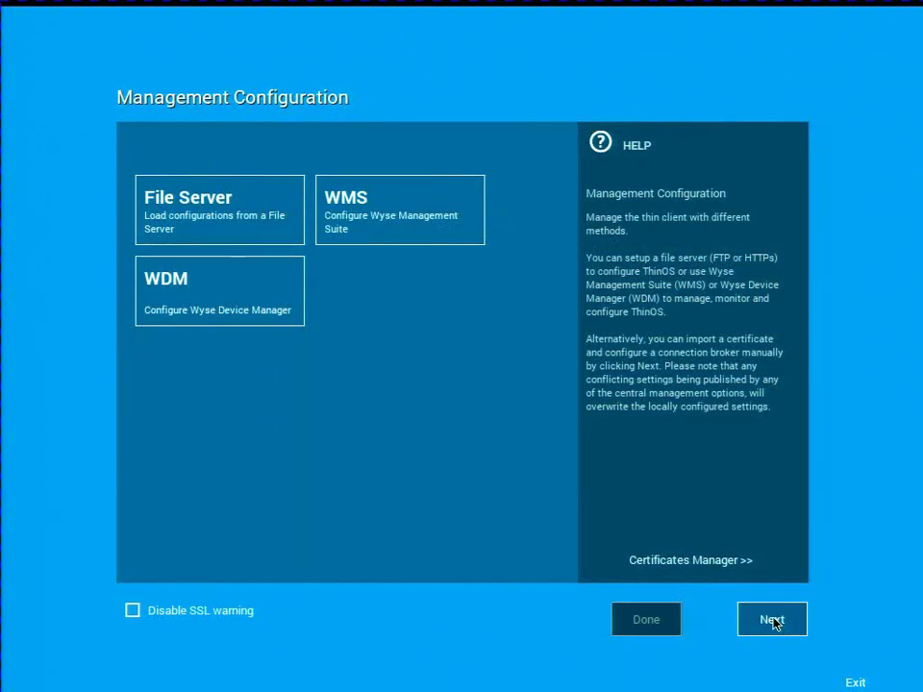
left_click(775, 623)
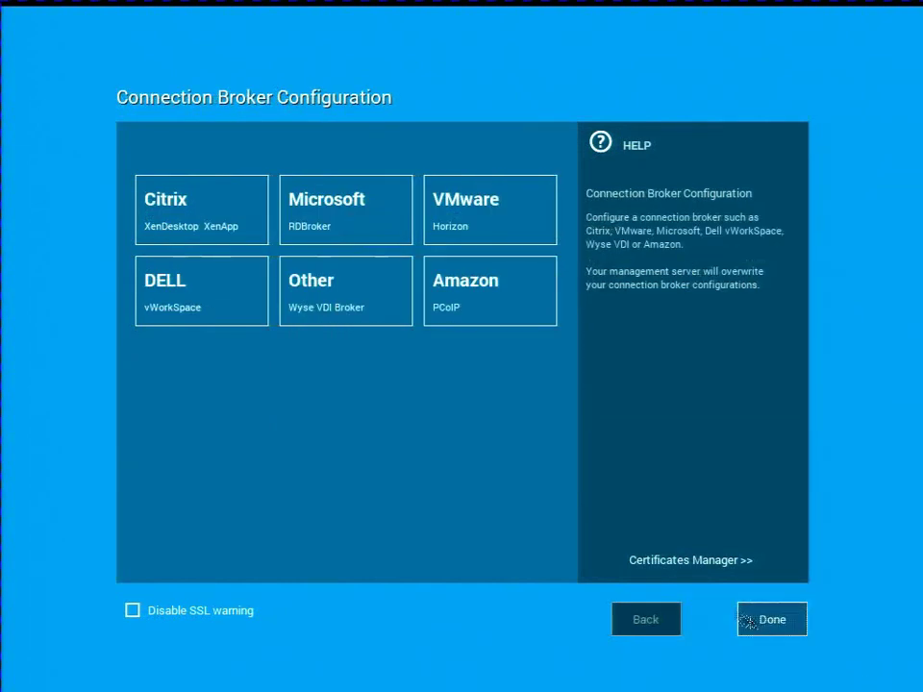
left_click(208, 225)
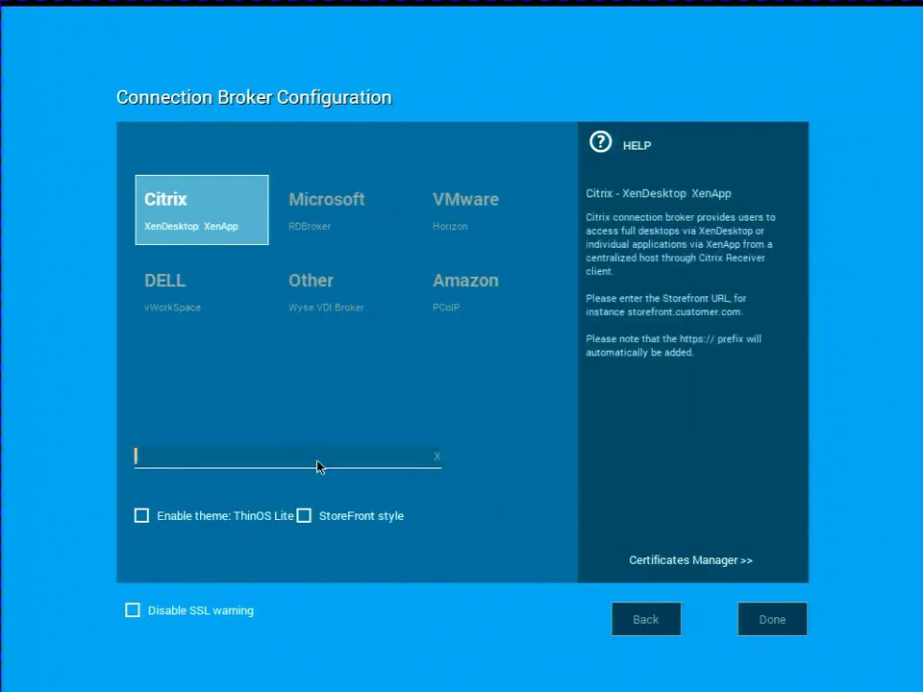
type("HTTPS://DEMO3-CITRIX")
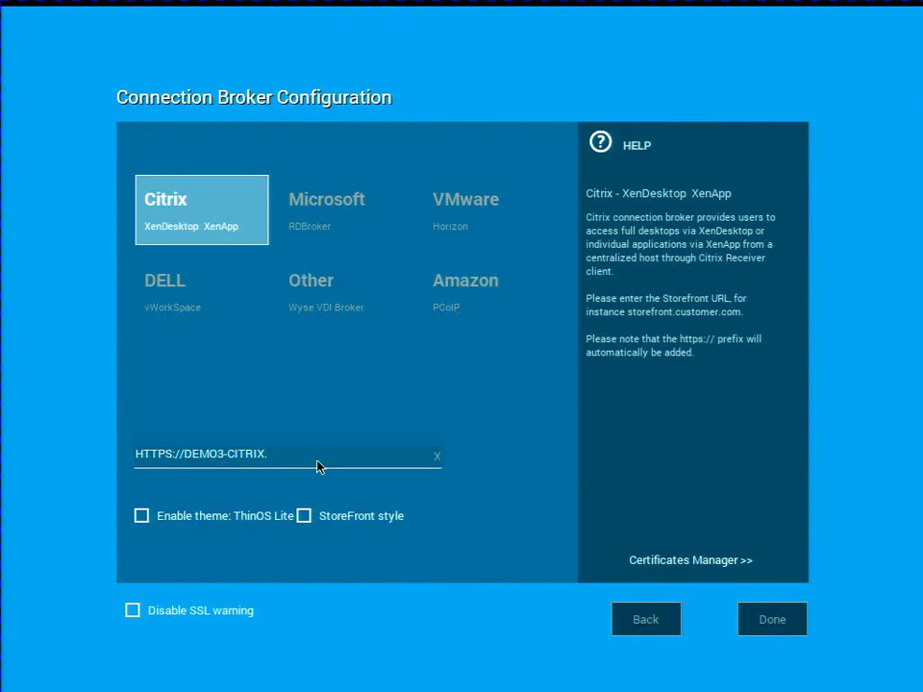
type(".BFLAB.LOCAL/")
left_click(202, 522)
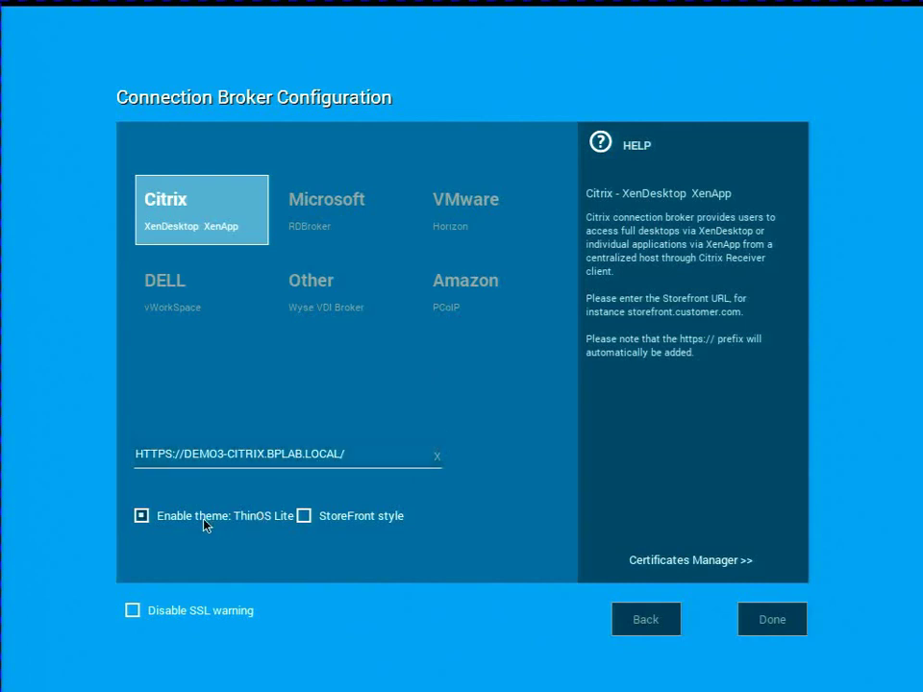
left_click(308, 518)
Import DEMO3-CITRIX.cer from the USB drive through Certificates Manager and return to broker setup.
left_click(719, 558)
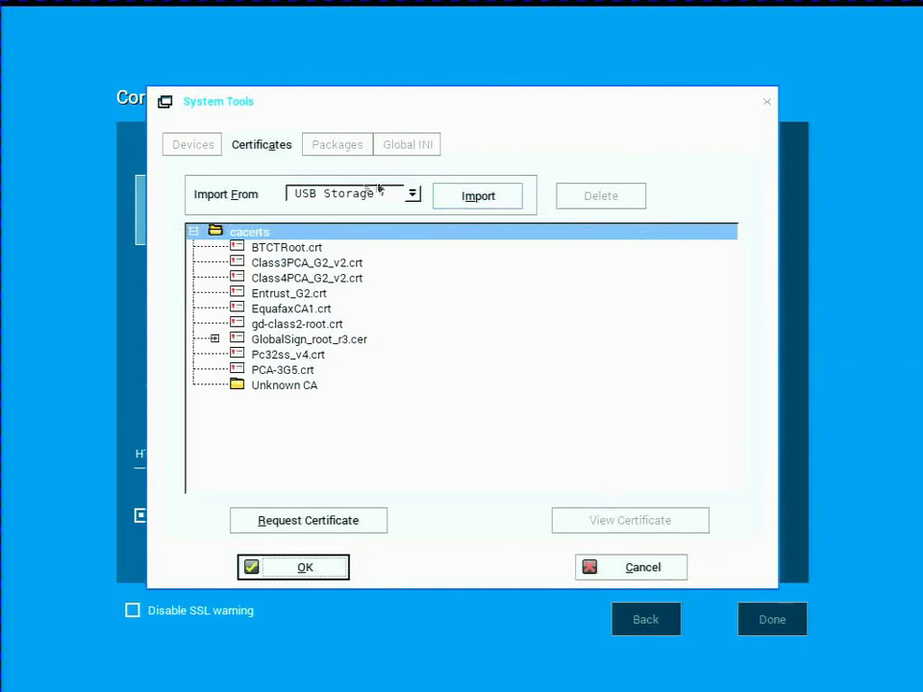
left_click(478, 197)
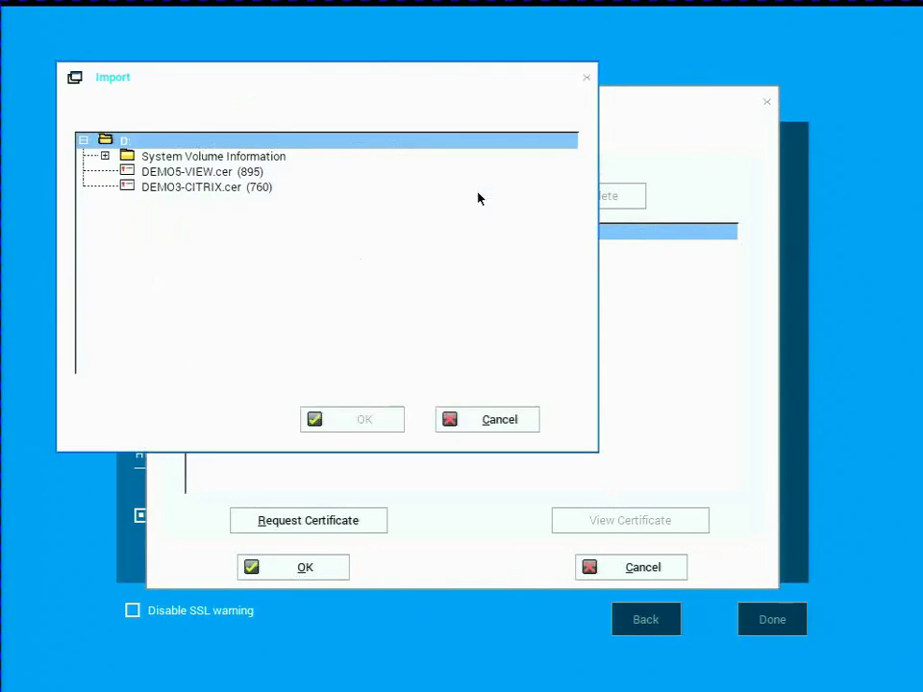
left_click(199, 188)
left_click(342, 419)
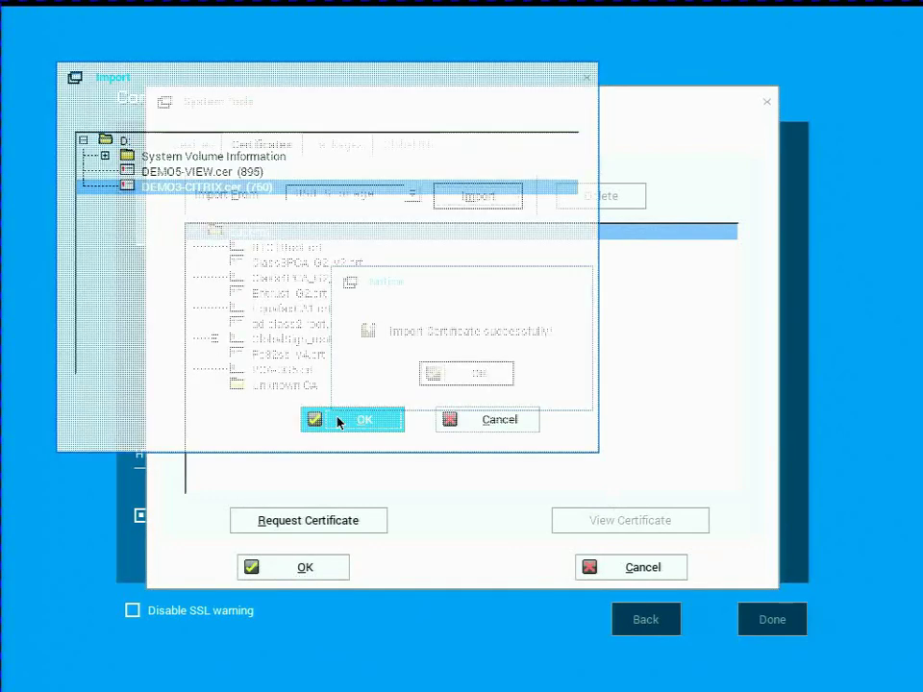
left_click(443, 382)
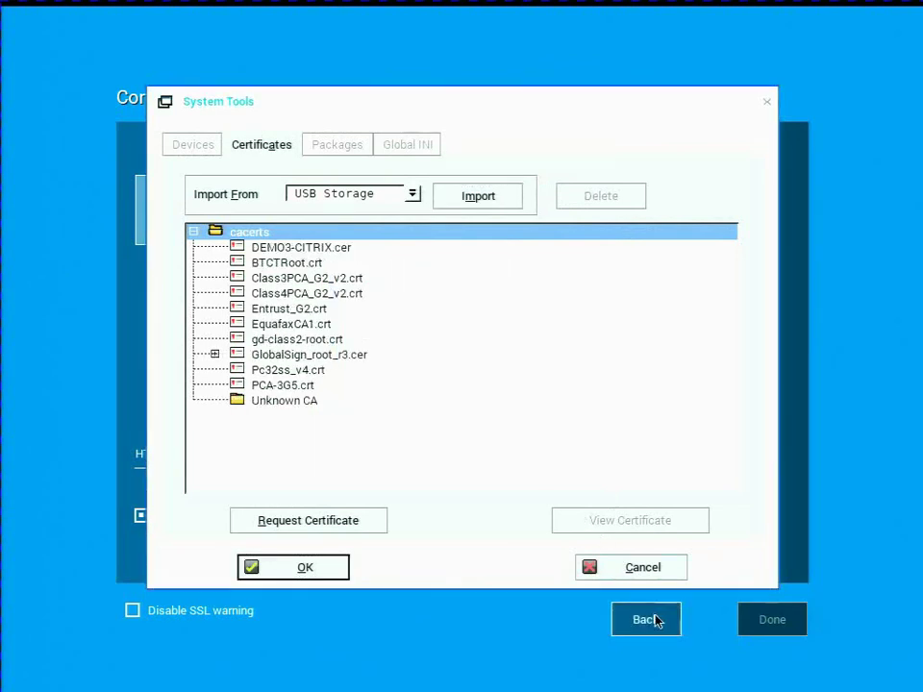
left_click(316, 569)
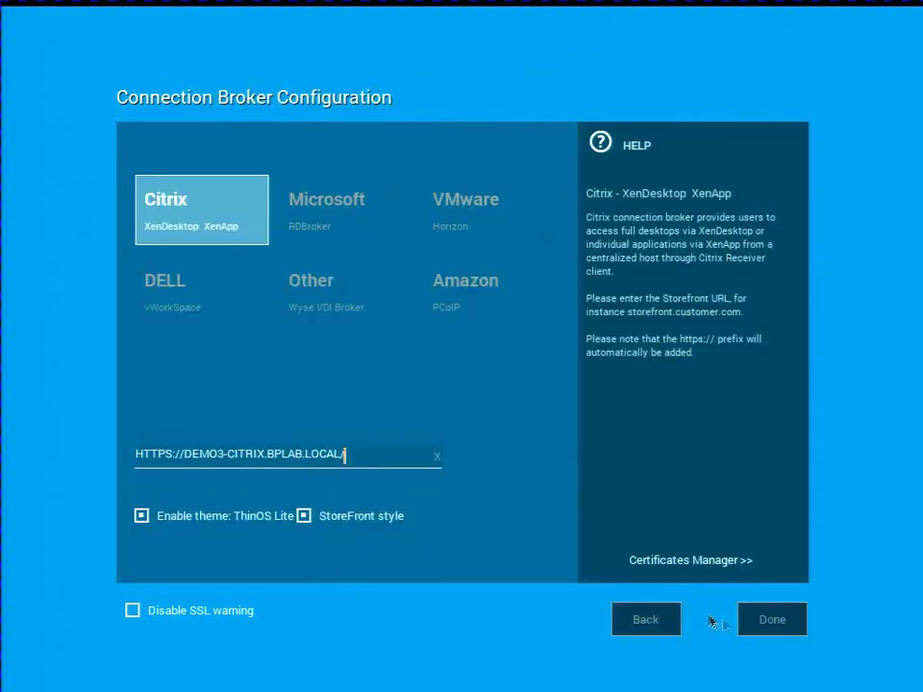
Finish the broker configuration and accept the restart notice so the thin client reboots.
left_click(765, 624)
left_click(489, 386)
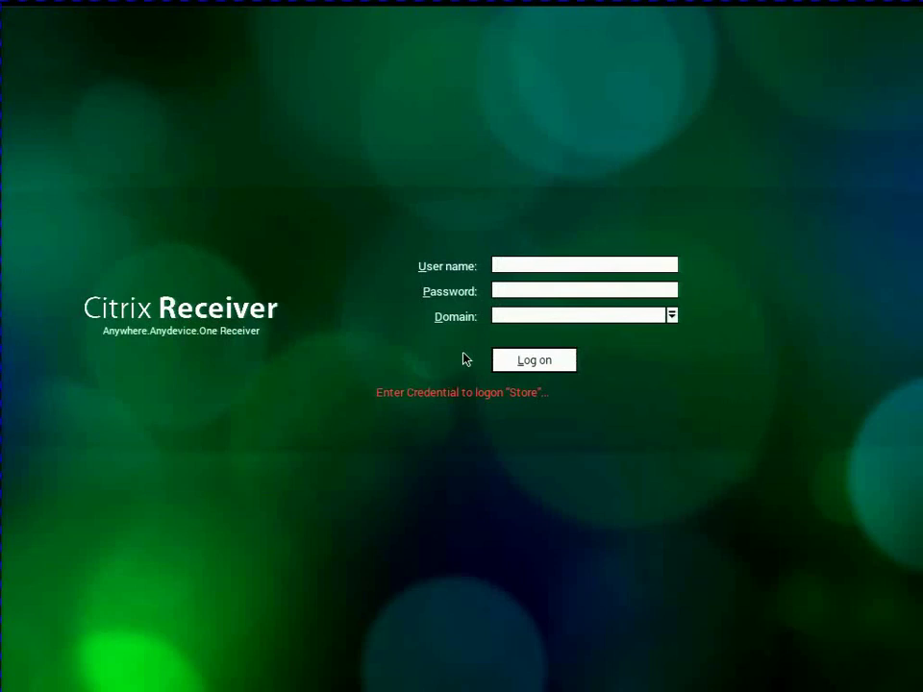
Log on to Store with the user name, password and domain BPLAB.
type("user1")
key("Tab")
type("*****")
key("Tab")
type("BPLAB")
key("Return")
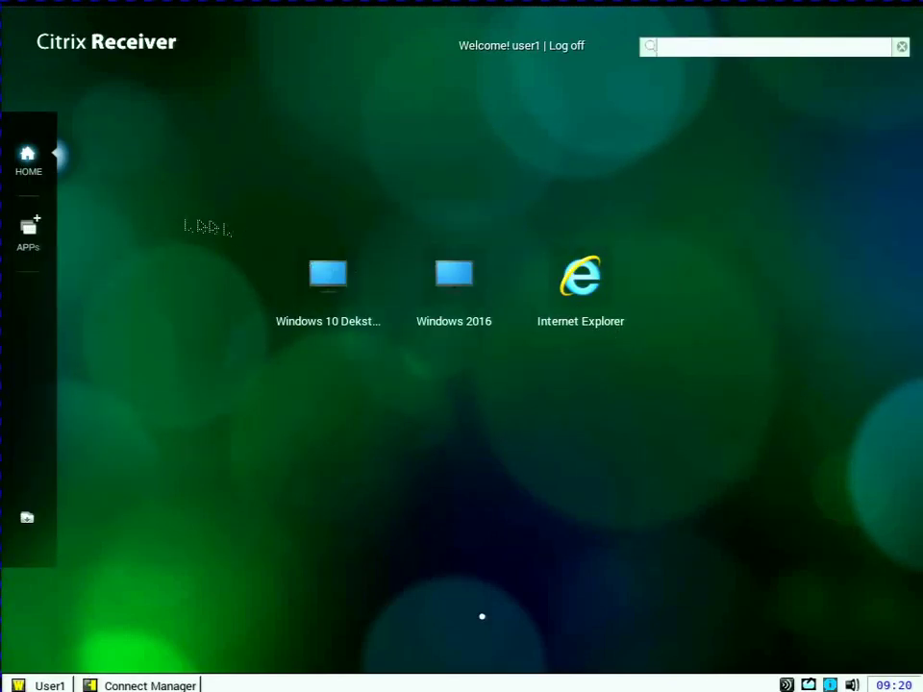
Browse the All Applications list, then launch the published Internet Explorer app from the home screen.
left_click(26, 245)
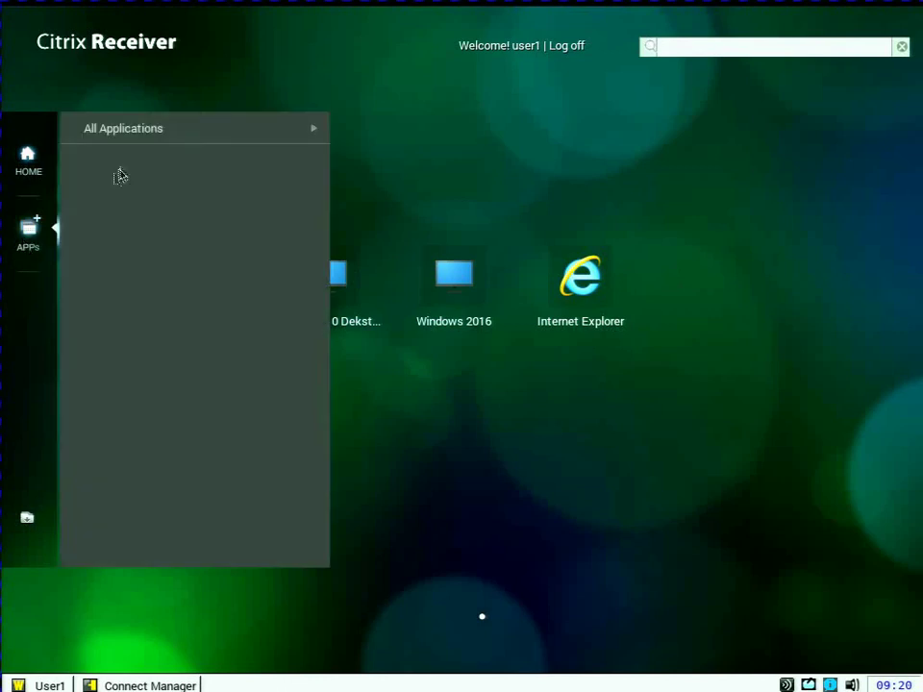
left_click(122, 135)
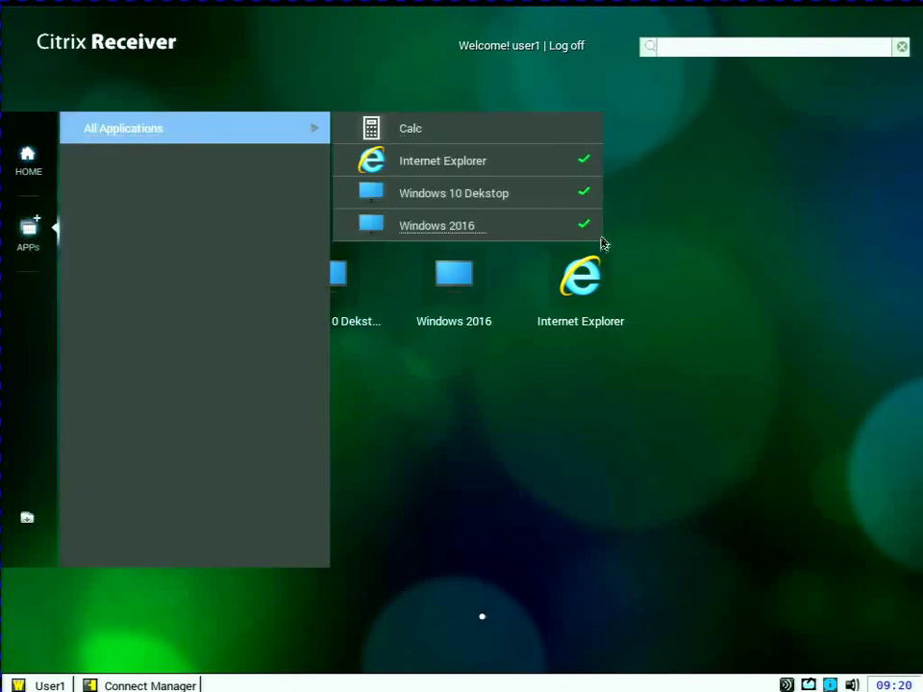
left_click(614, 310)
left_click(592, 301)
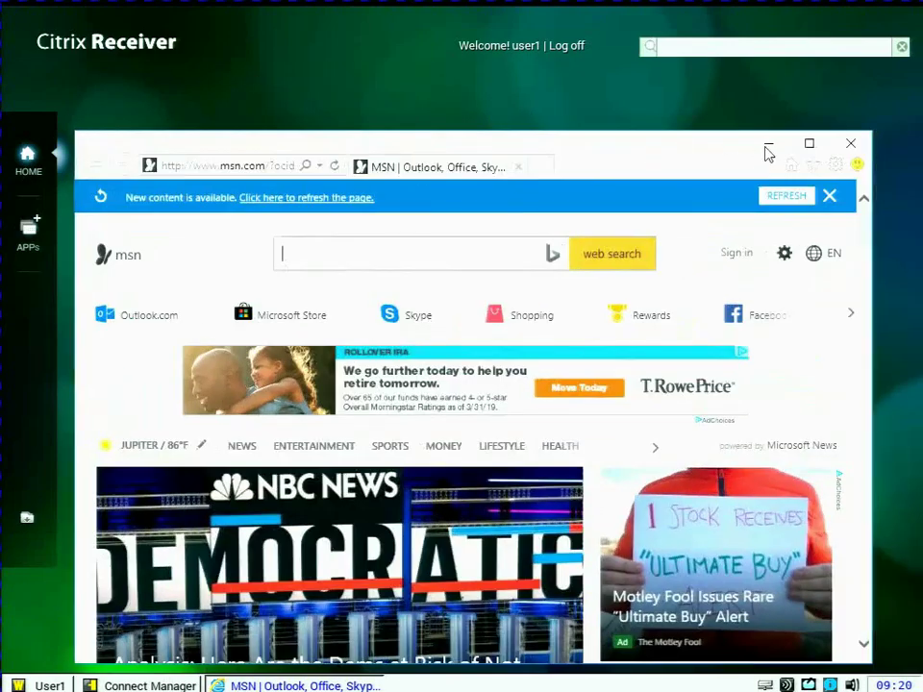
Minimize the Internet Explorer session window to open the Windows 10 Desktop.
left_click(768, 145)
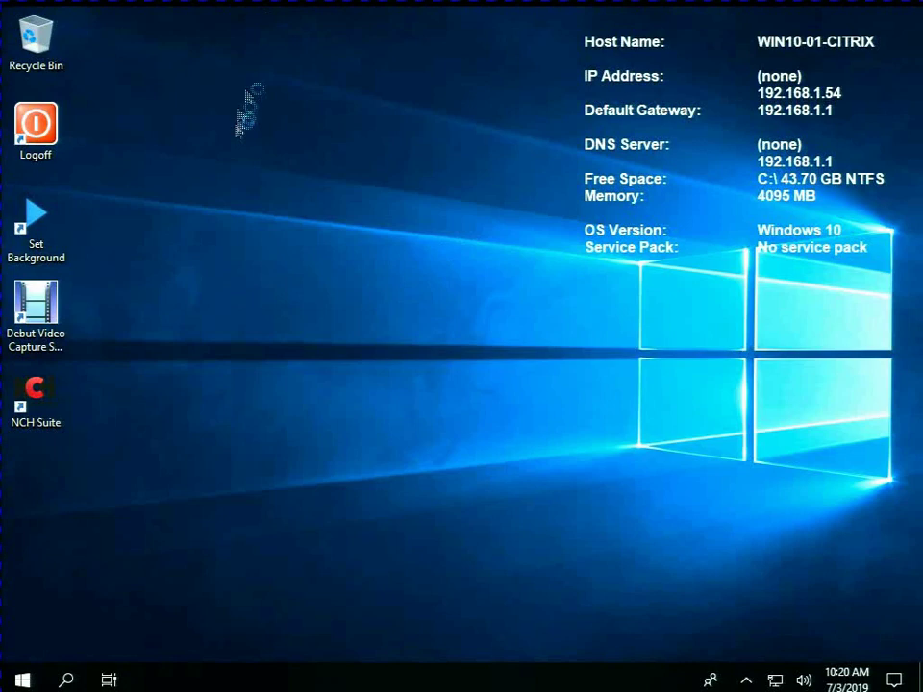
Log off the Windows 10 desktop session and close the Internet Explorer window.
double_click(55, 141)
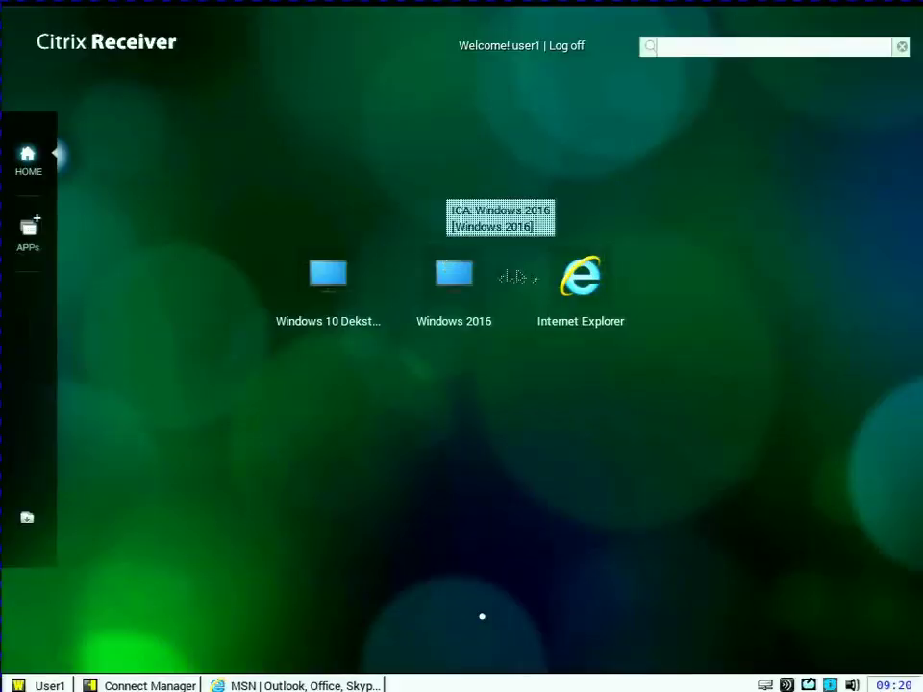
left_click(370, 686)
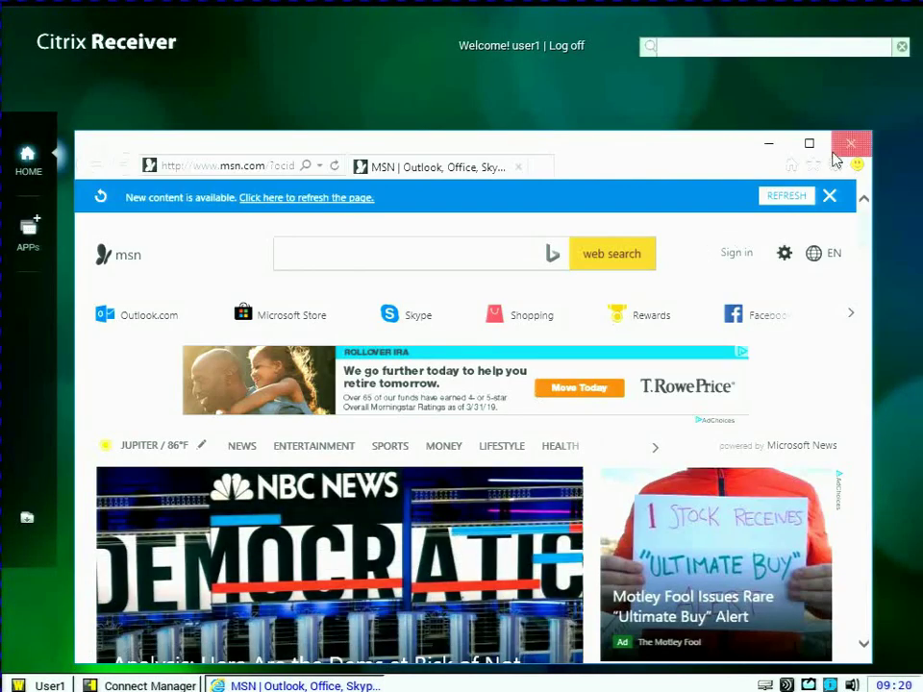
left_click(853, 144)
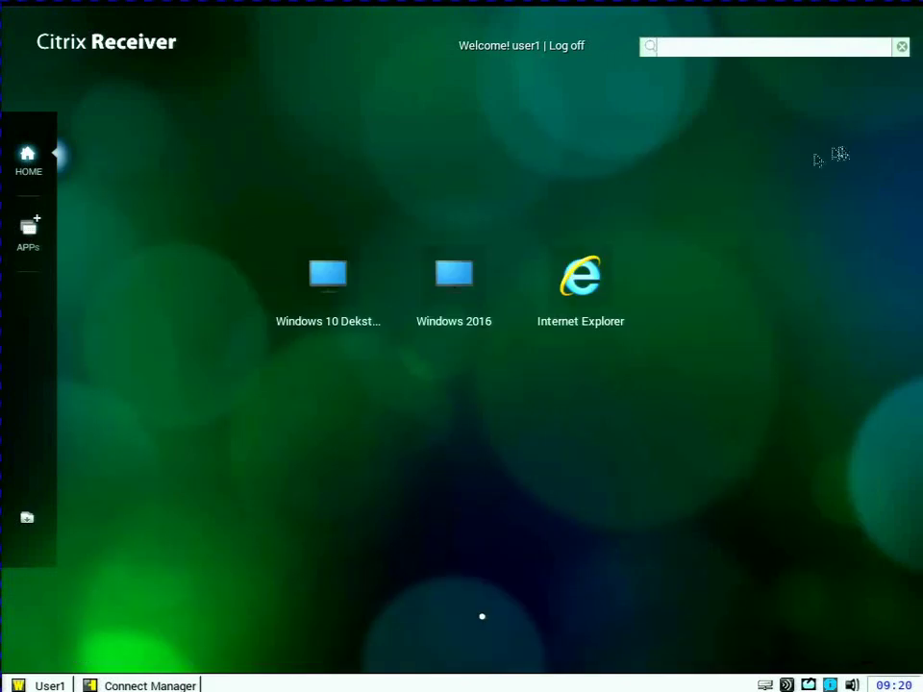
Restart the thin client with 'Reset the system setting to factory default' ticked.
left_click(60, 683)
left_click(60, 663)
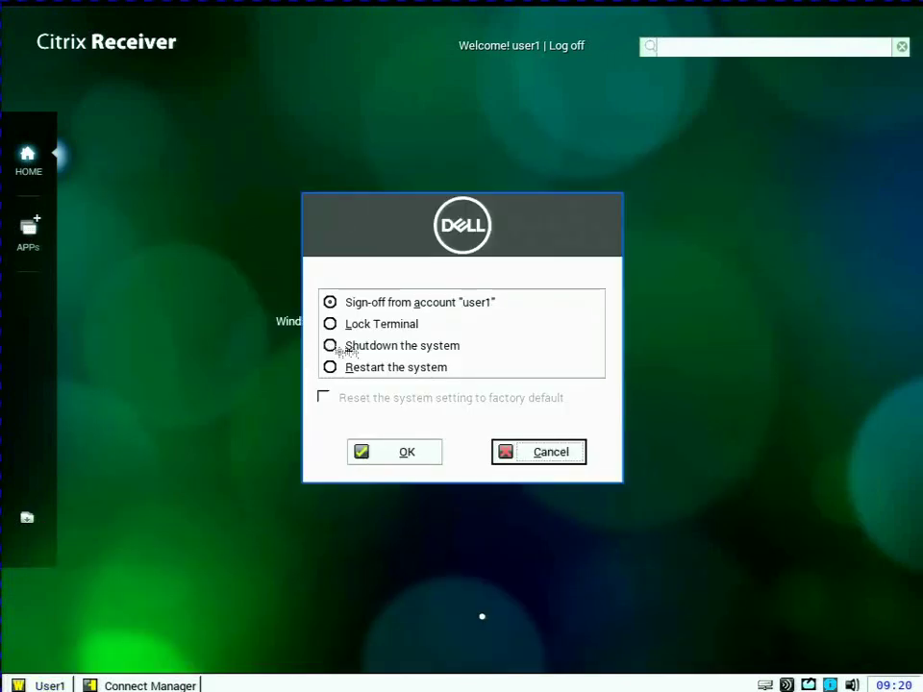
left_click(379, 371)
left_click(379, 400)
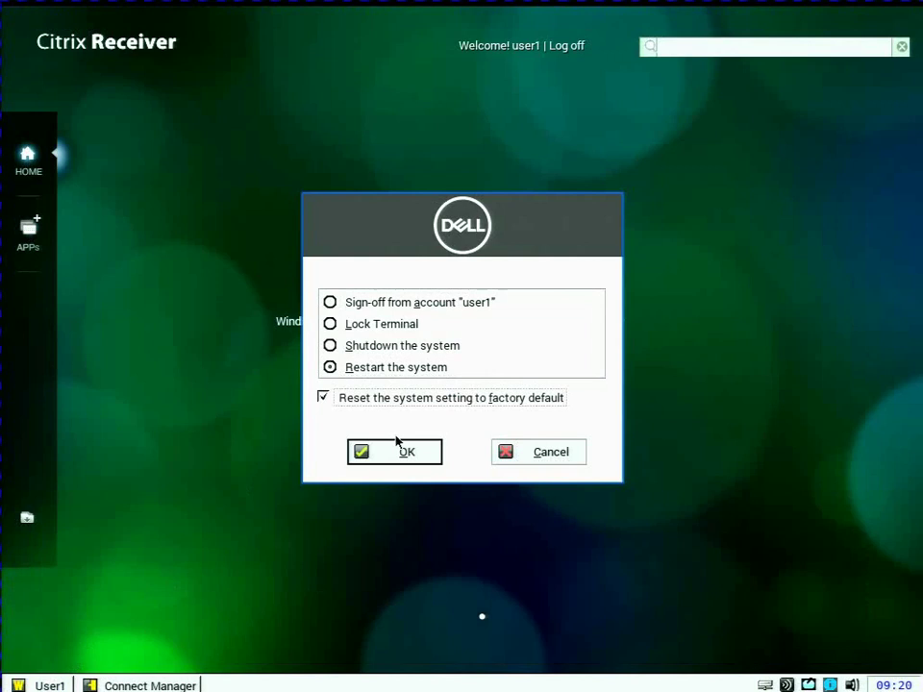
left_click(398, 450)
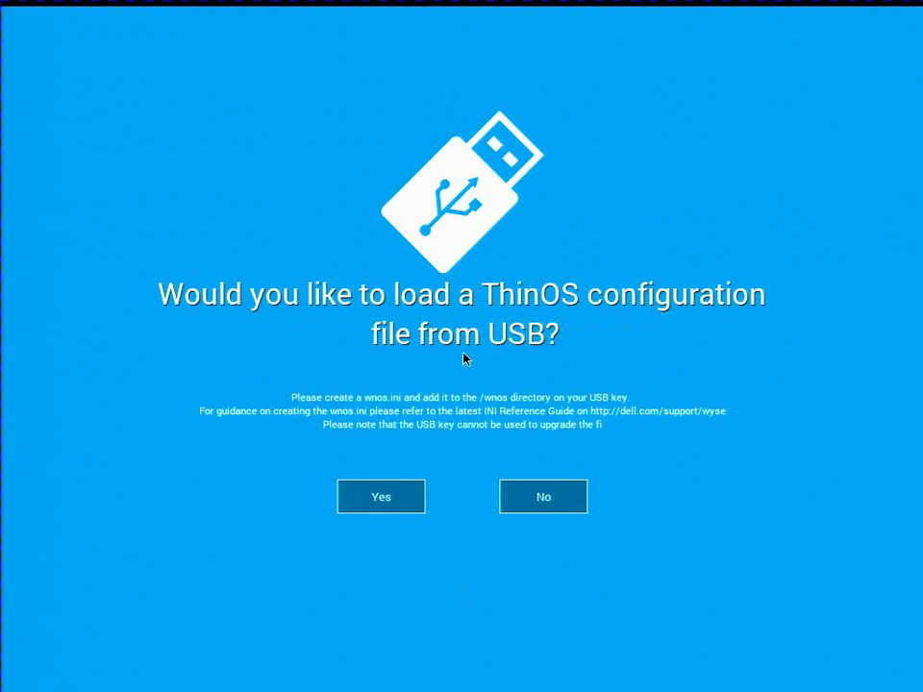
Decline the USB configuration file, exit first-boot setup, and open Remote Connections settings.
left_click(534, 503)
left_click(854, 679)
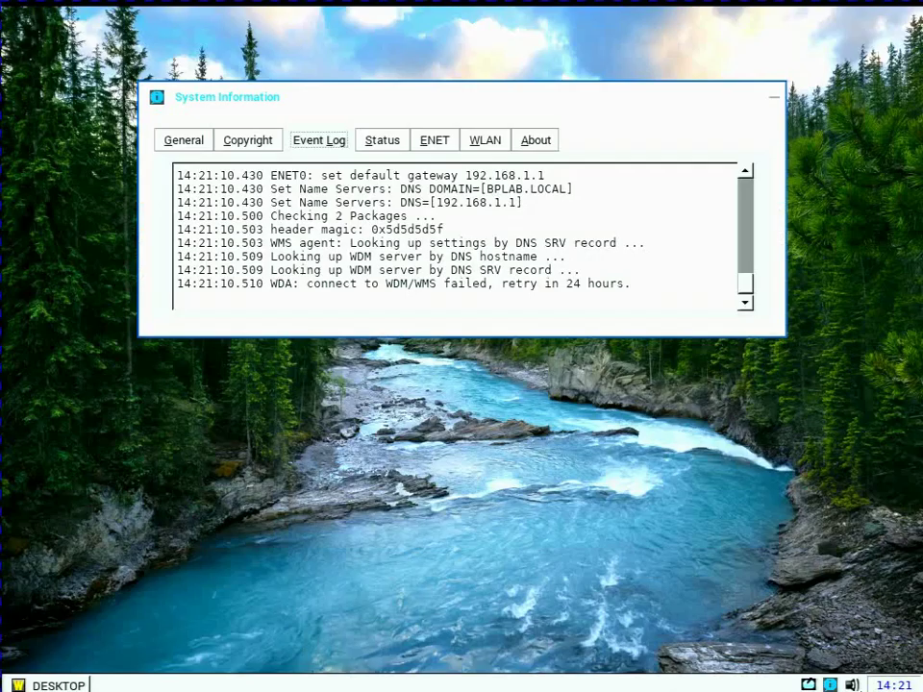
left_click(61, 683)
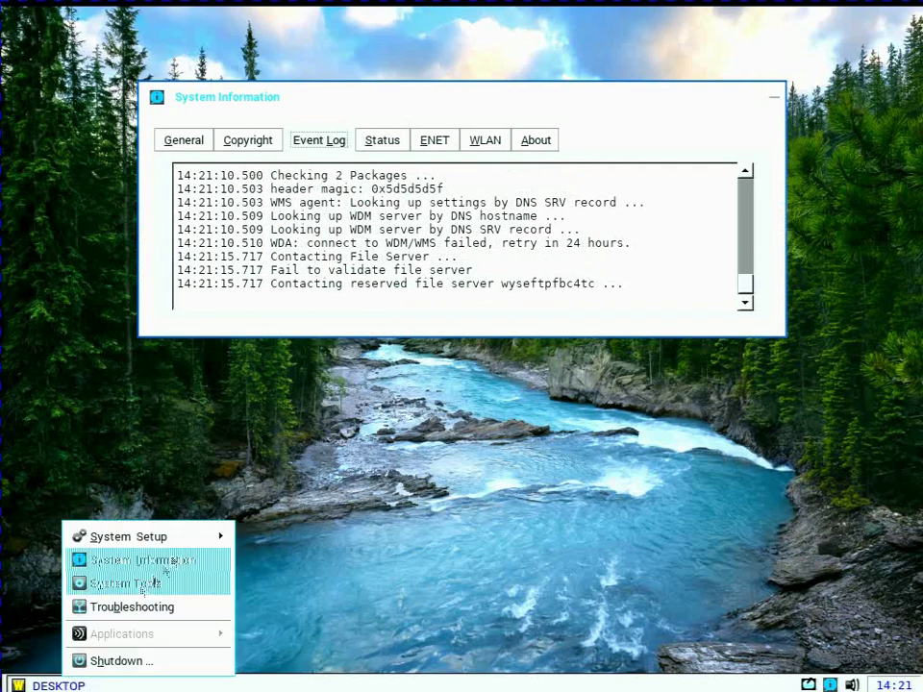
mouse_move(183, 537)
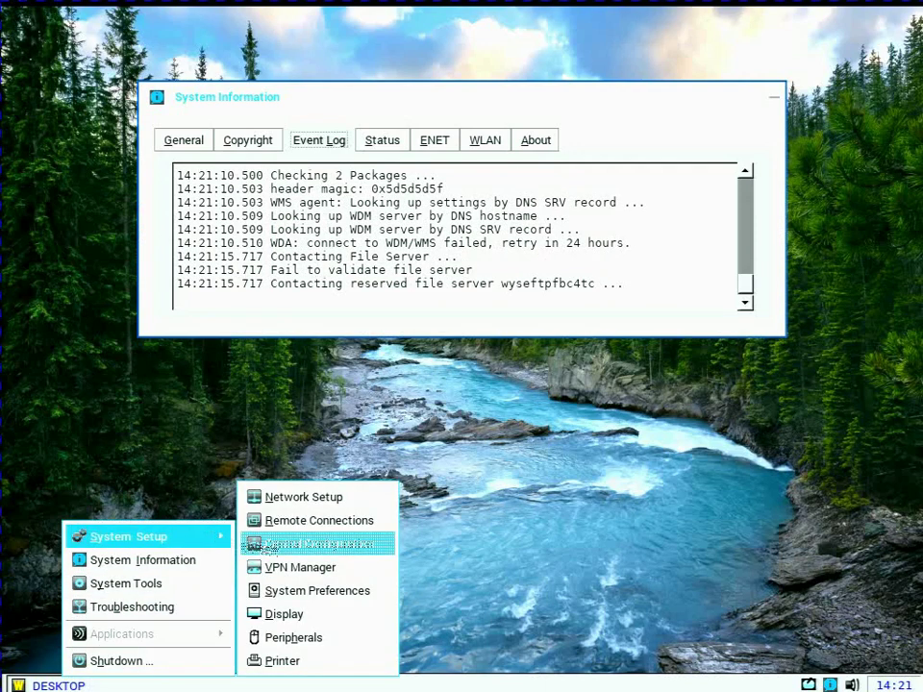
left_click(390, 527)
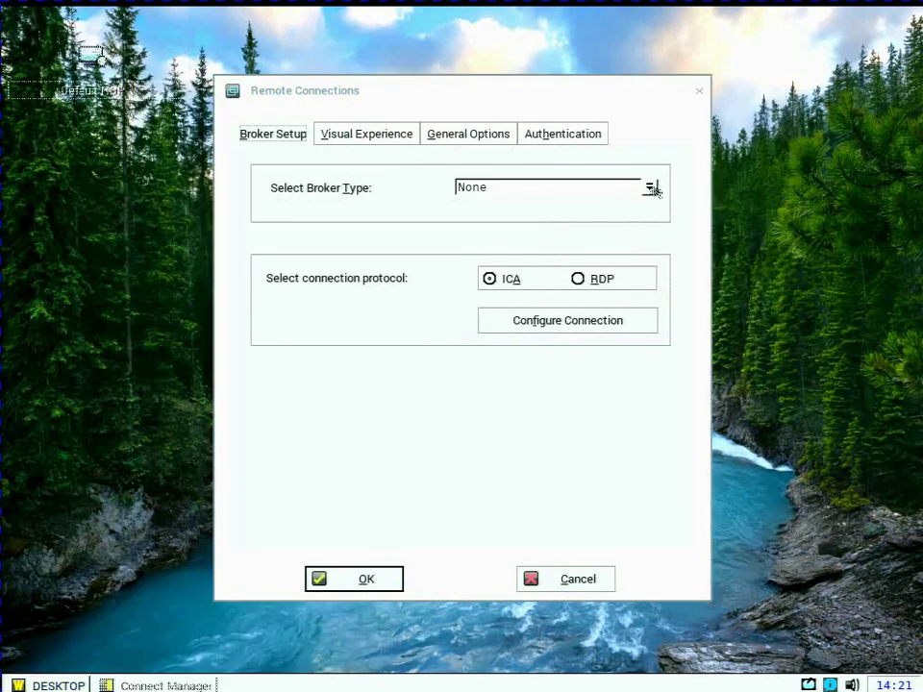
left_click(651, 188)
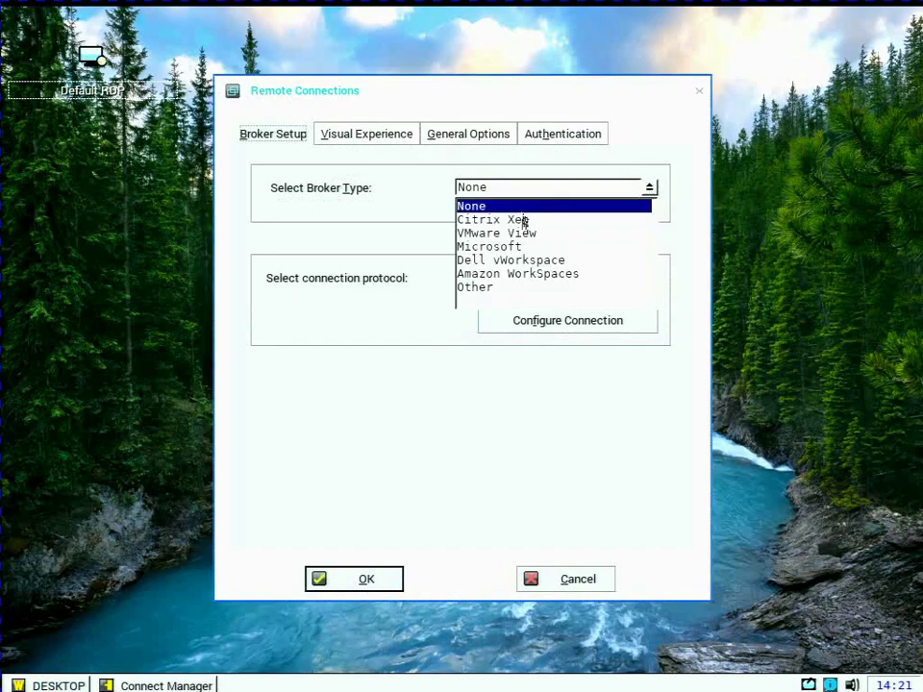
left_click(524, 221)
left_click(483, 257)
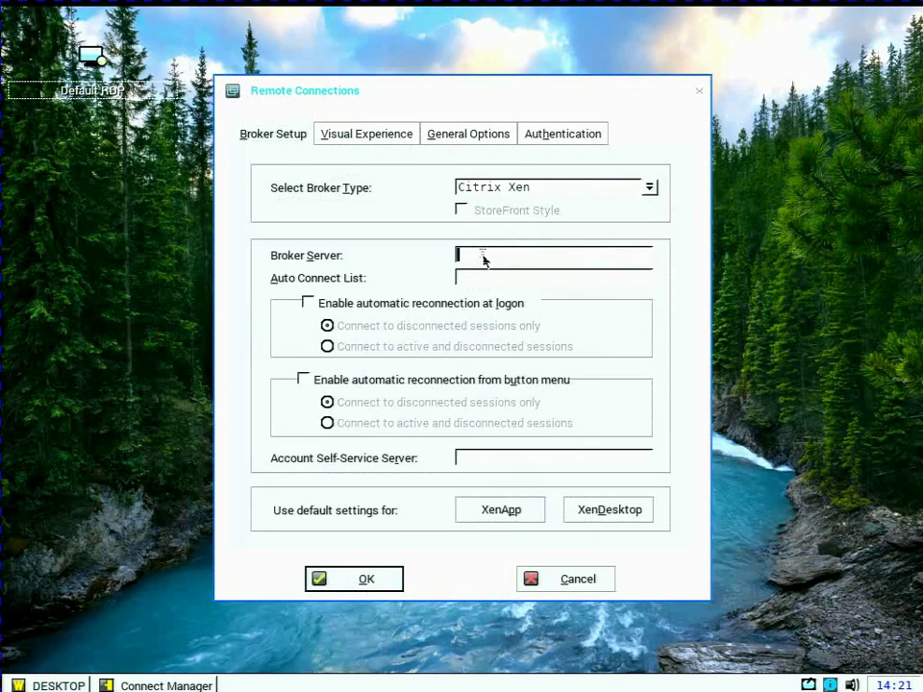
type("HT")
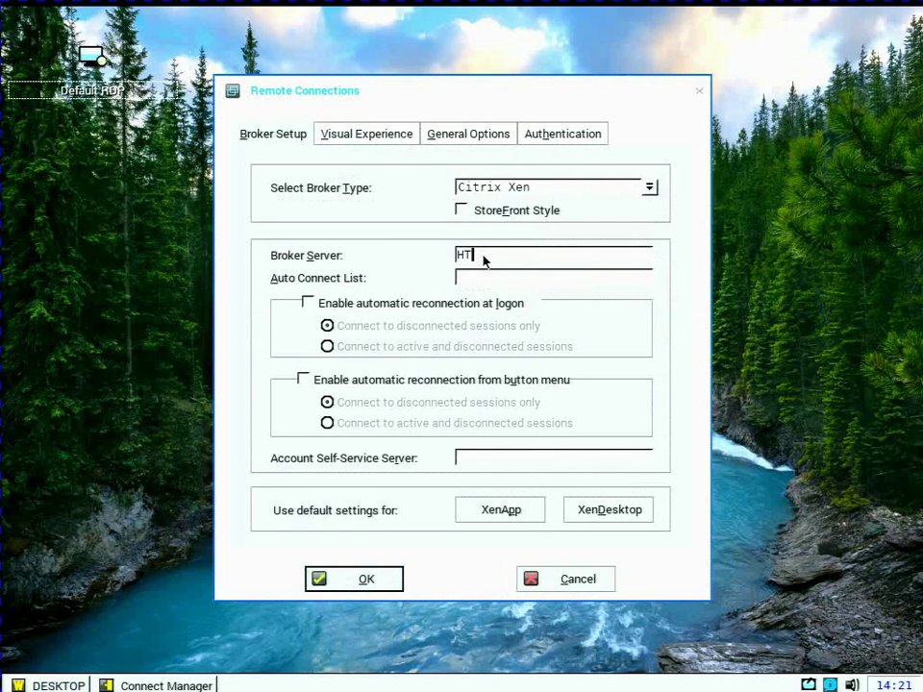
type("TPS://DEMO3-CITRIX")
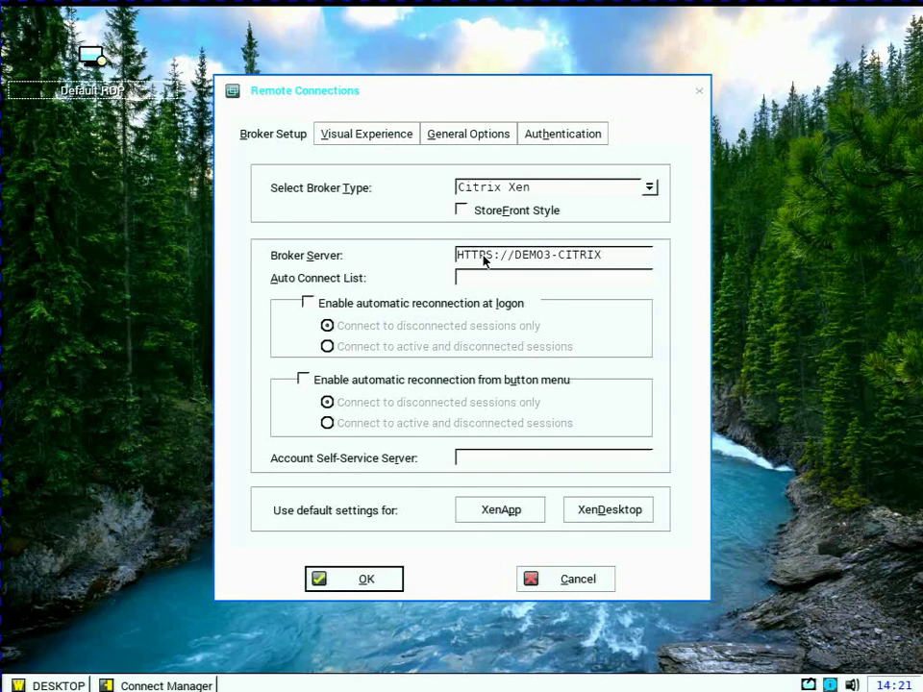
type(".BPLAB.LOC")
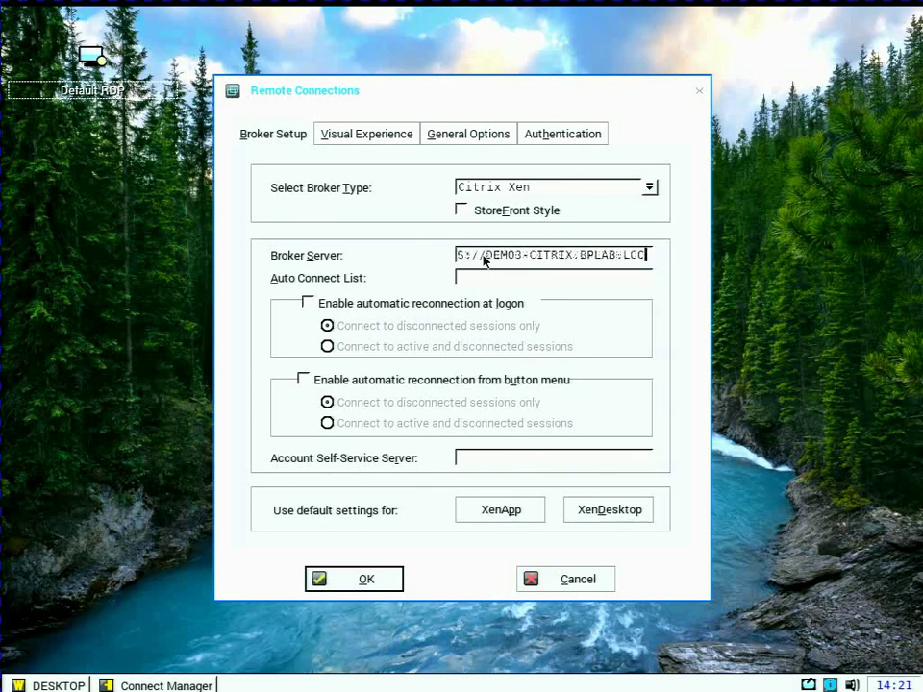
type("AL/CITRIX")
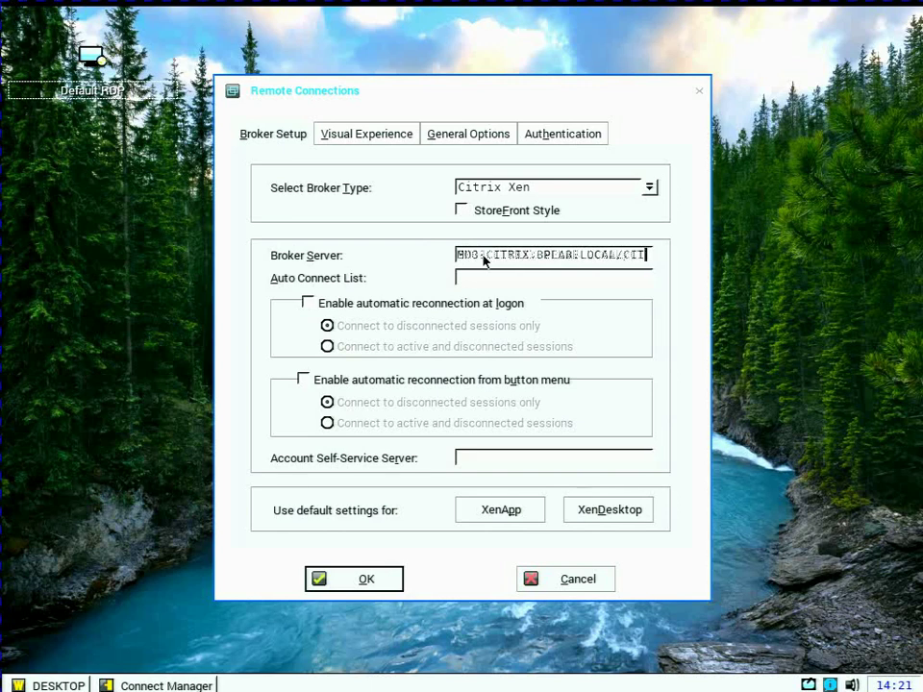
type("/STORE")
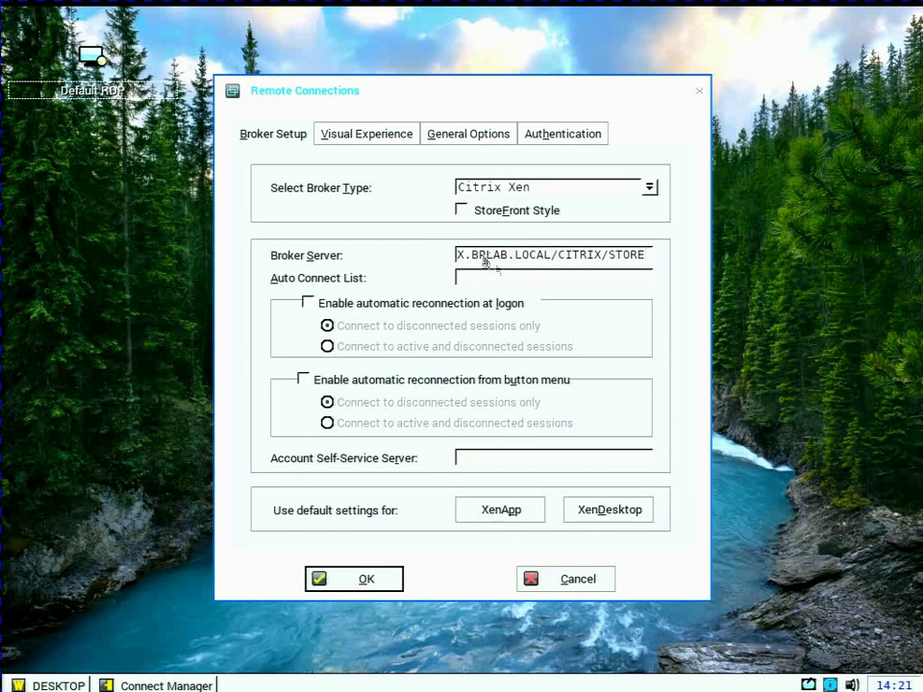
left_click(495, 211)
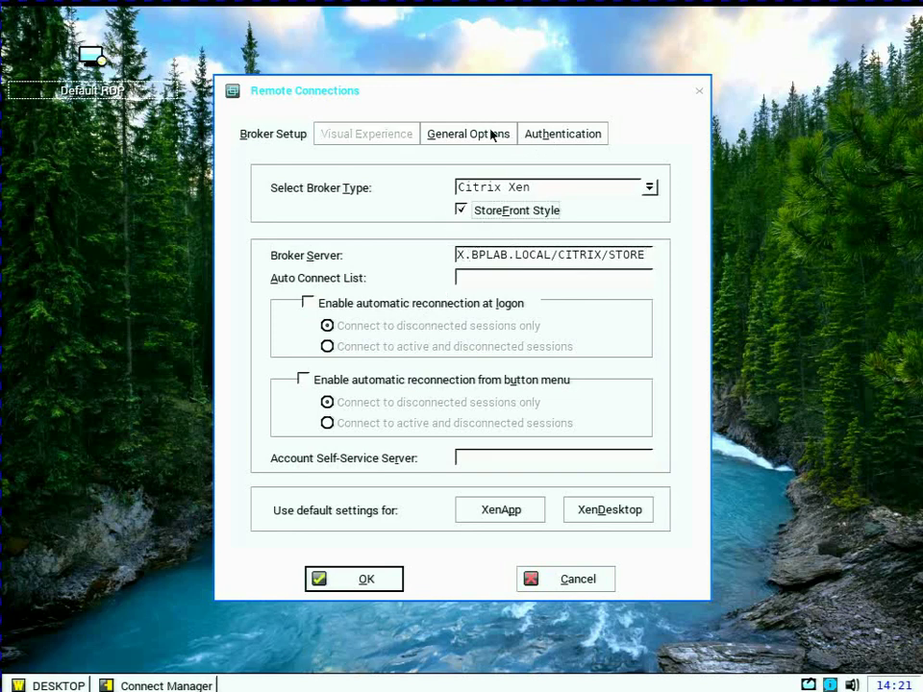
Enter BPLAB as Default Sign-on Domain in General Options, save, and restart now.
left_click(490, 135)
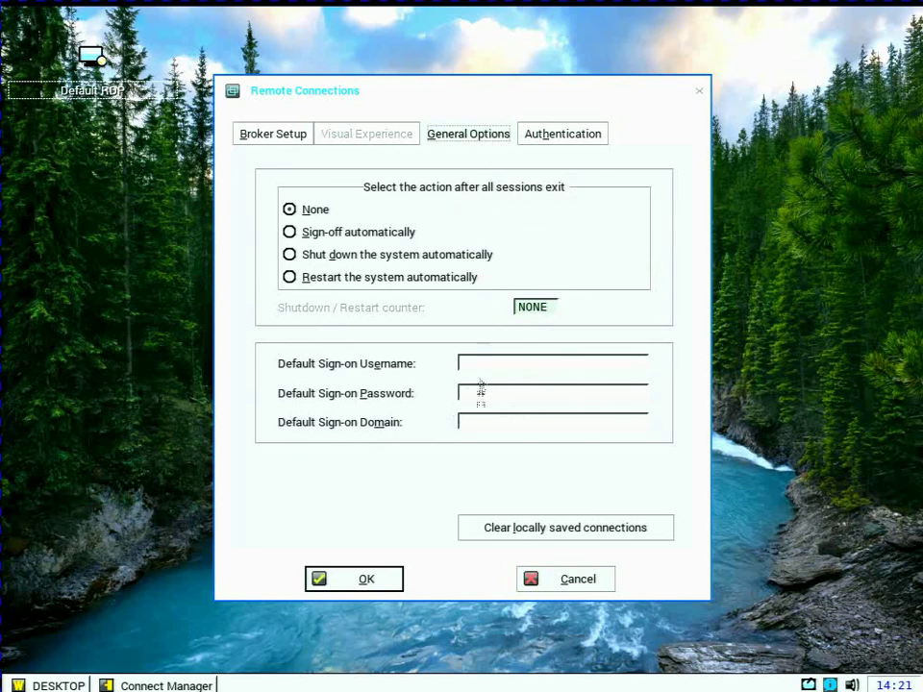
left_click(496, 424)
type("BPLAB")
left_click(366, 579)
left_click(402, 383)
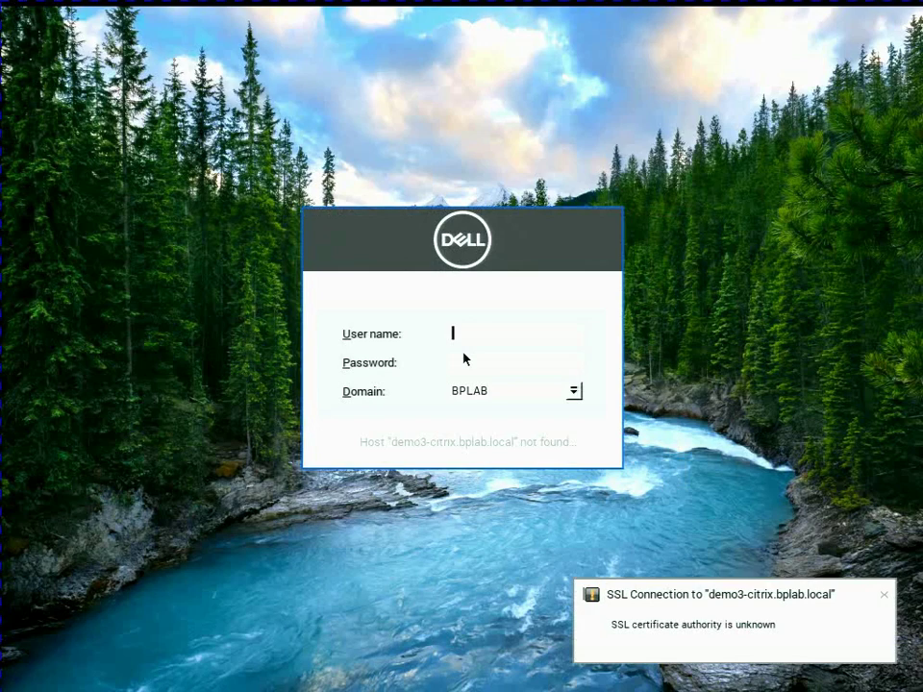
Import the DEMO3-CITRIX.cer certificate from USB storage into the Certificates store.
left_click(193, 522)
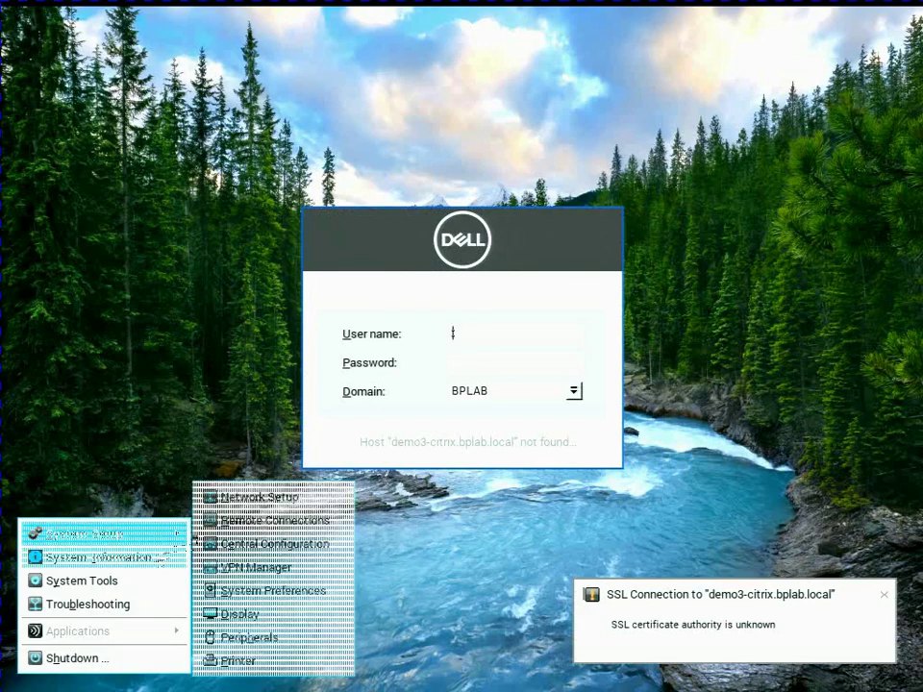
left_click(153, 583)
left_click(281, 154)
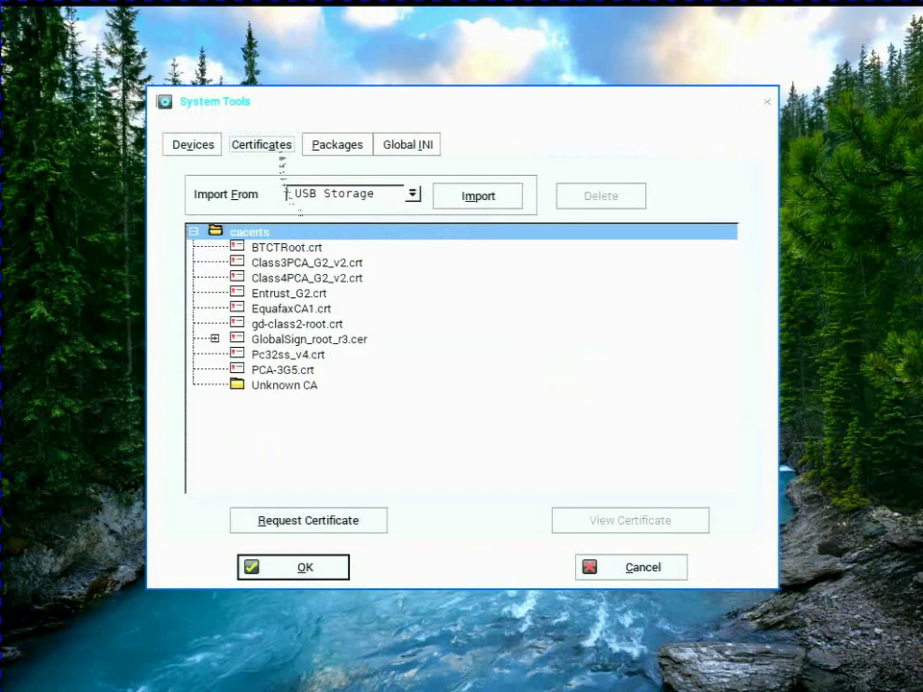
left_click(466, 191)
left_click(202, 188)
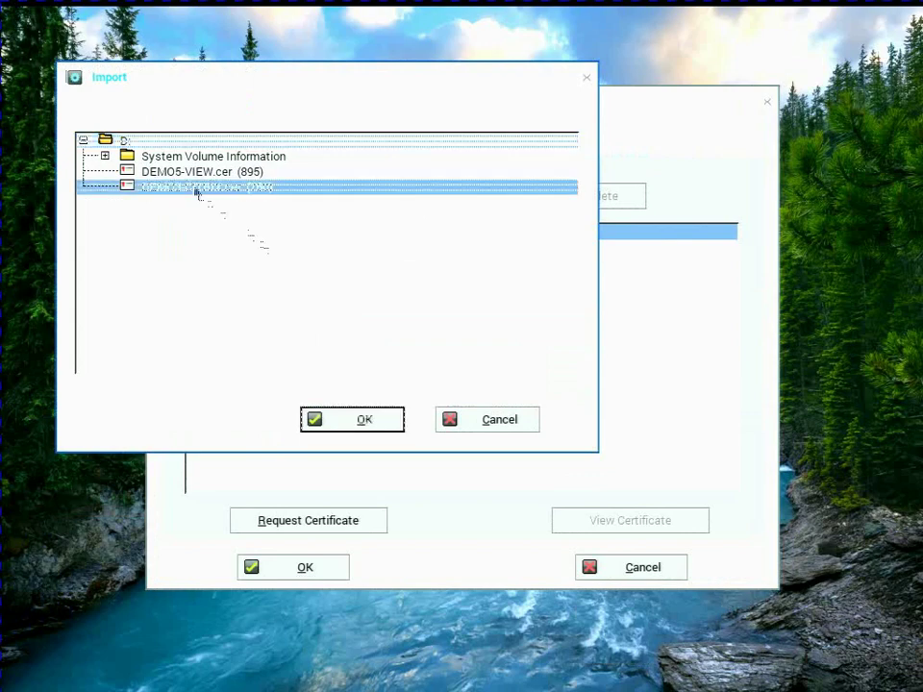
left_click(352, 419)
left_click(458, 377)
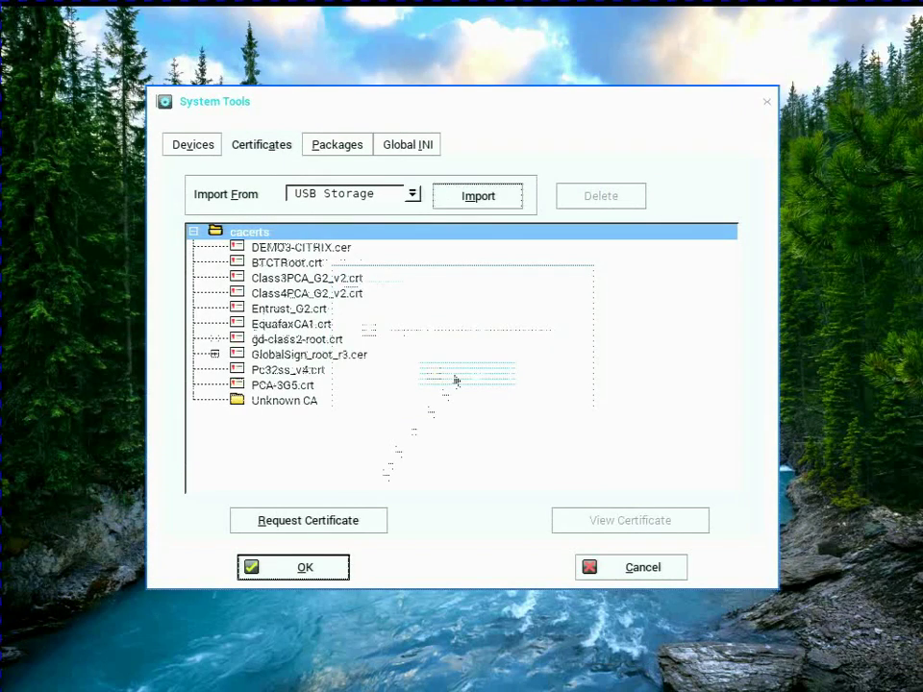
Close System Tools and bring up the shutdown options.
left_click(335, 567)
left_click(29, 673)
left_click(135, 665)
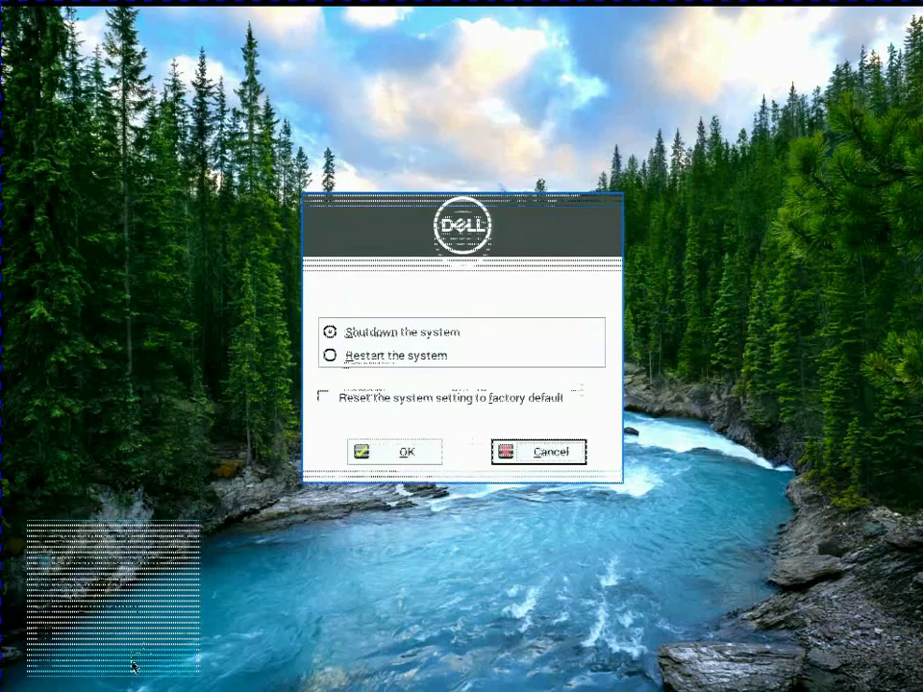
Restart the system, then sign in with the account's user name and password.
left_click(387, 358)
left_click(408, 449)
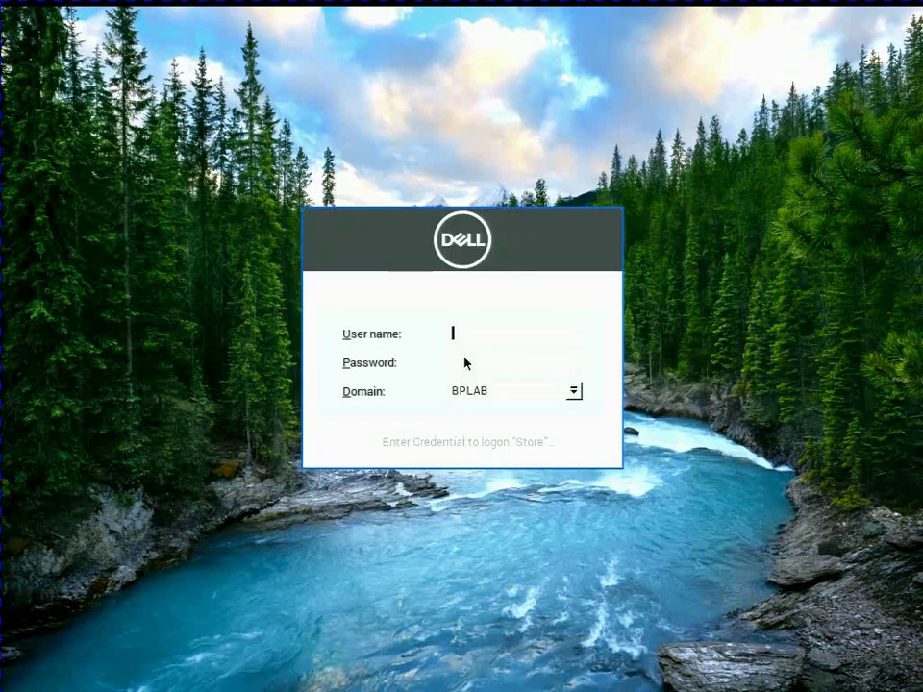
type("ser1")
left_click(465, 362)
type("*****")
key("Return")
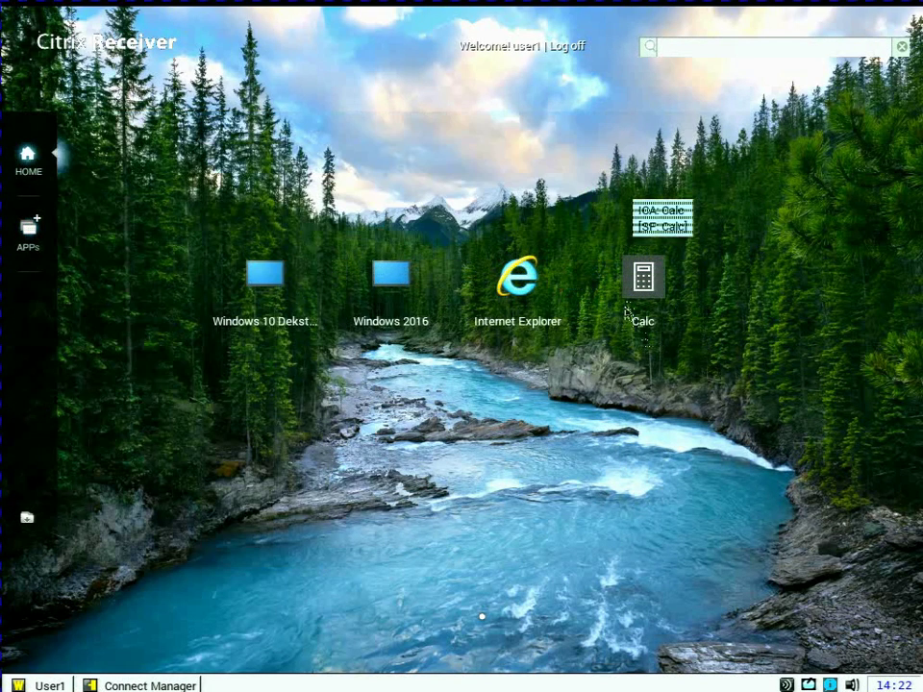
Launch the published Calc app and Windows 2016 desktop, then close the Calculator window.
left_click(627, 314)
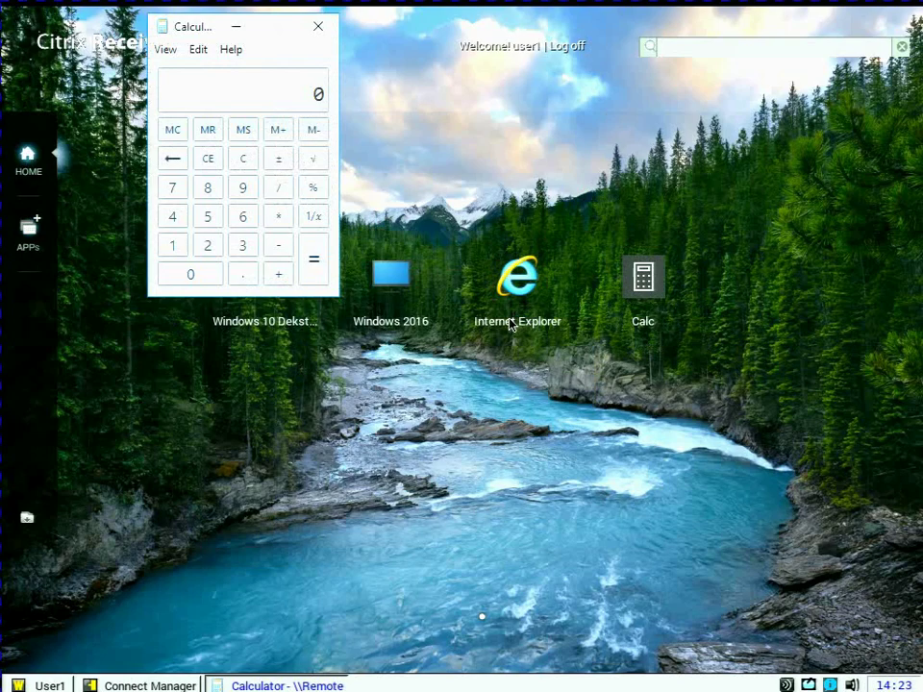
left_click(407, 301)
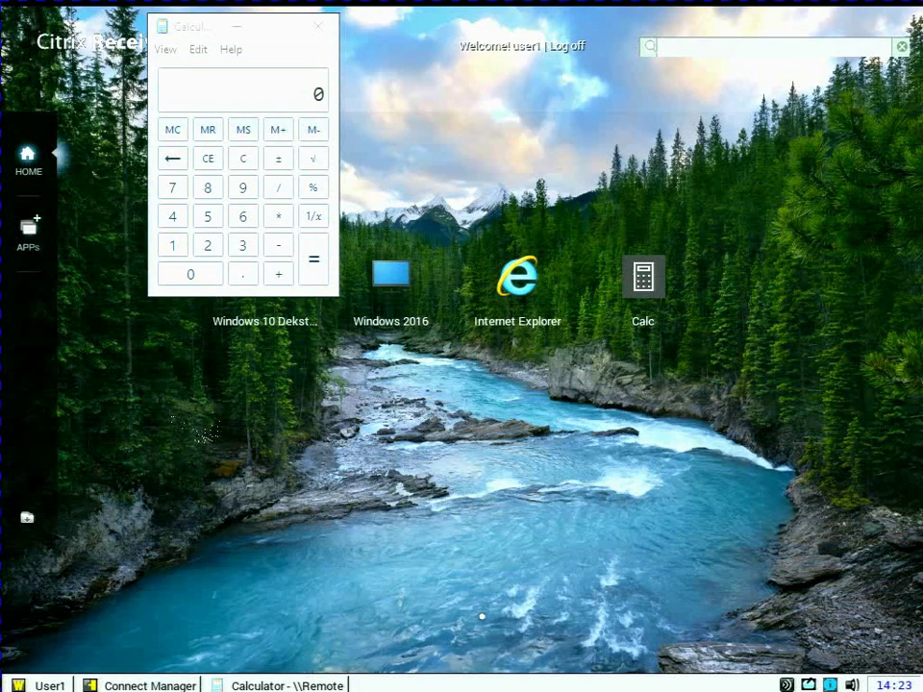
left_click(310, 35)
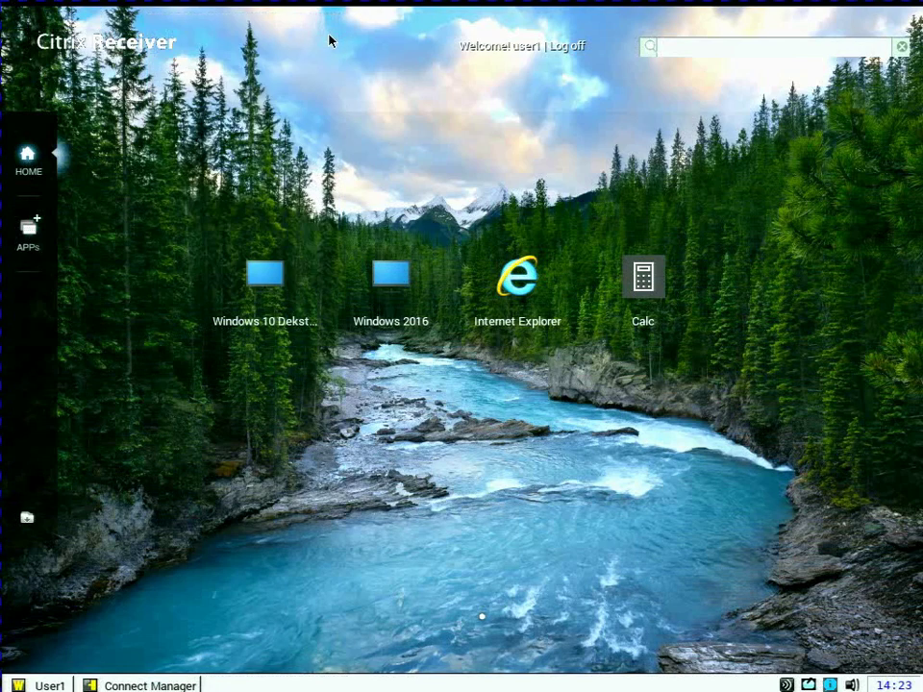